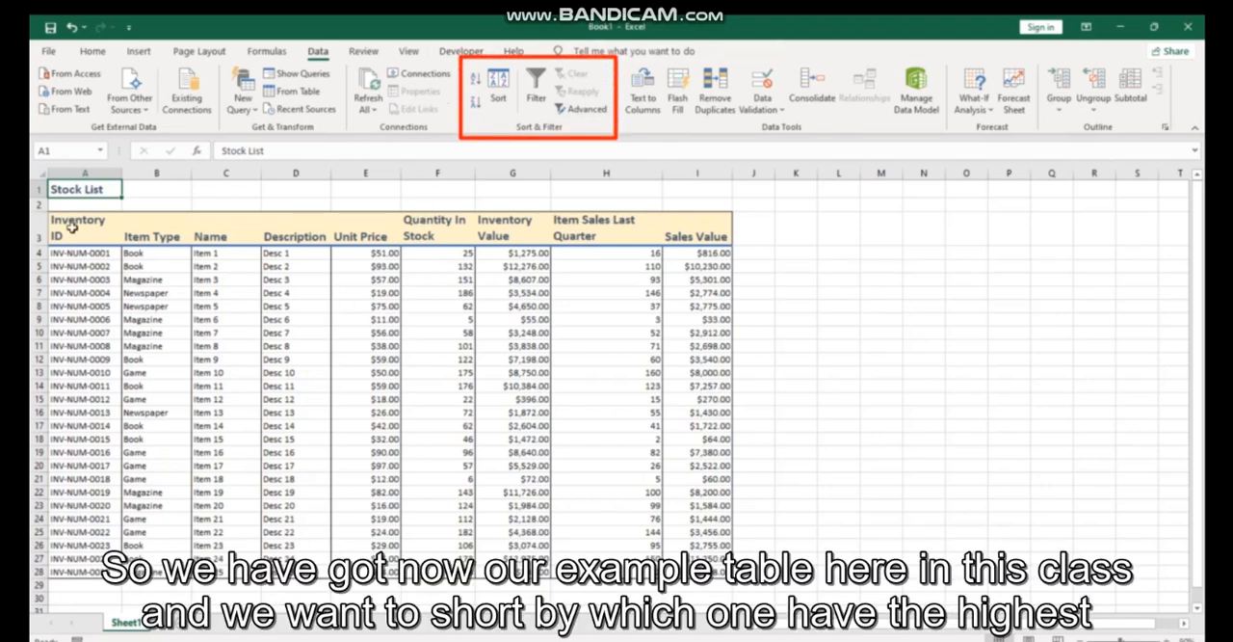
- Select the whole stock table with its headers and sort it on Sales Value cell values from largest to smallest
drag(72, 226, 713, 571)
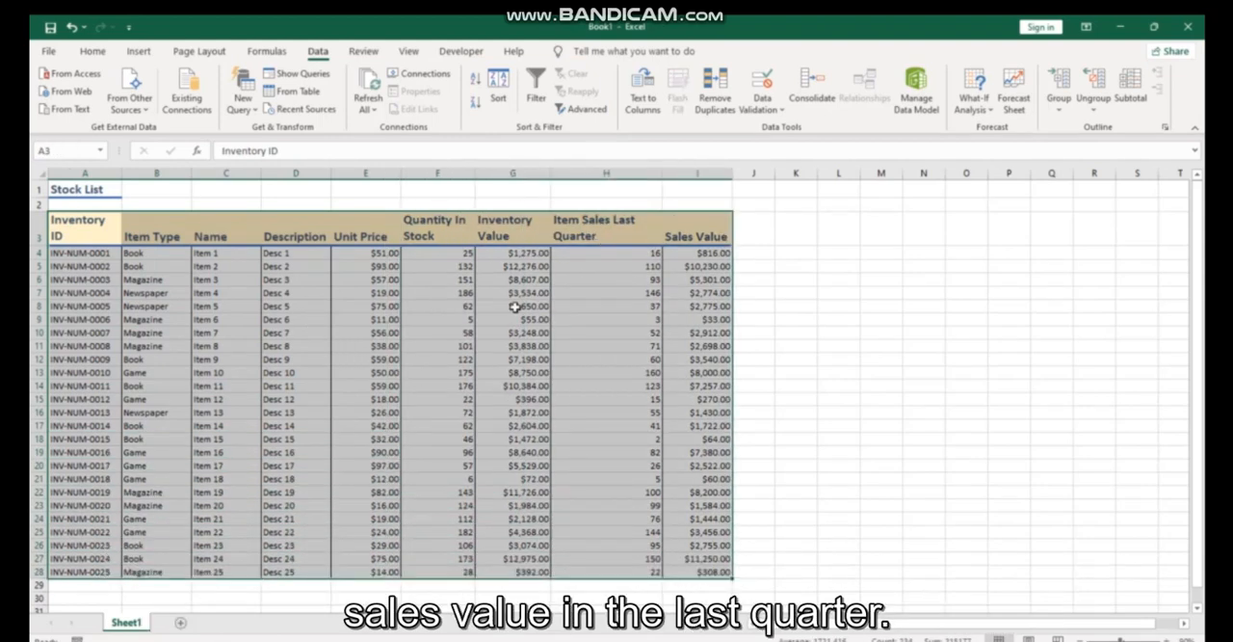
click(696, 415)
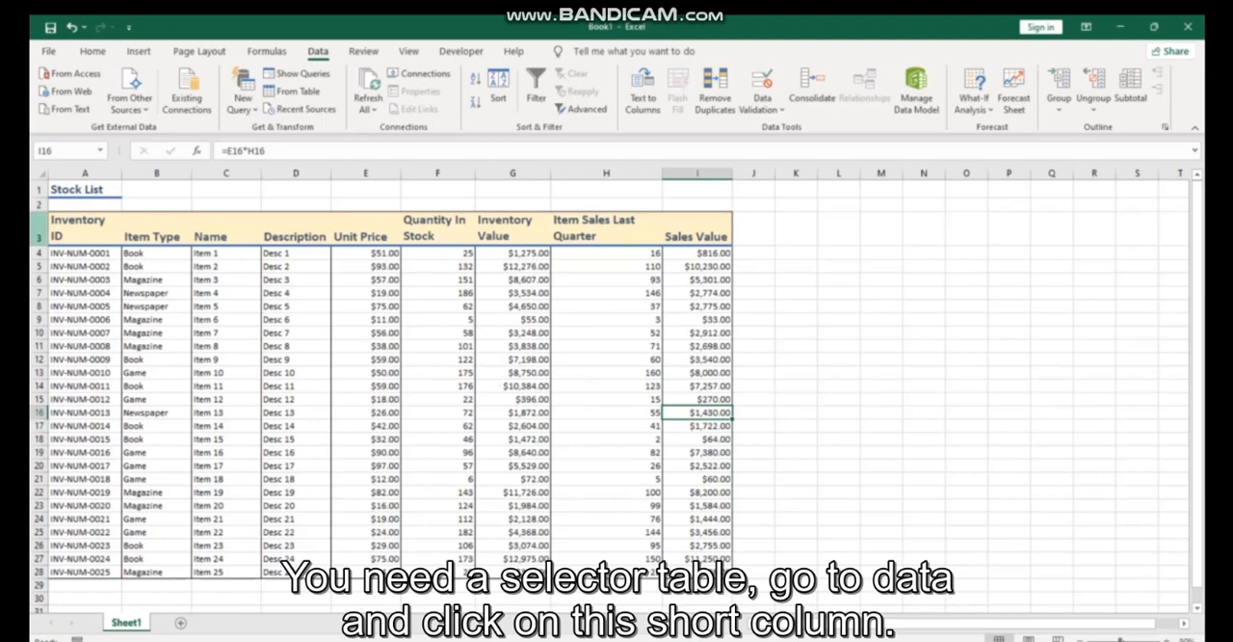
drag(87, 224, 718, 570)
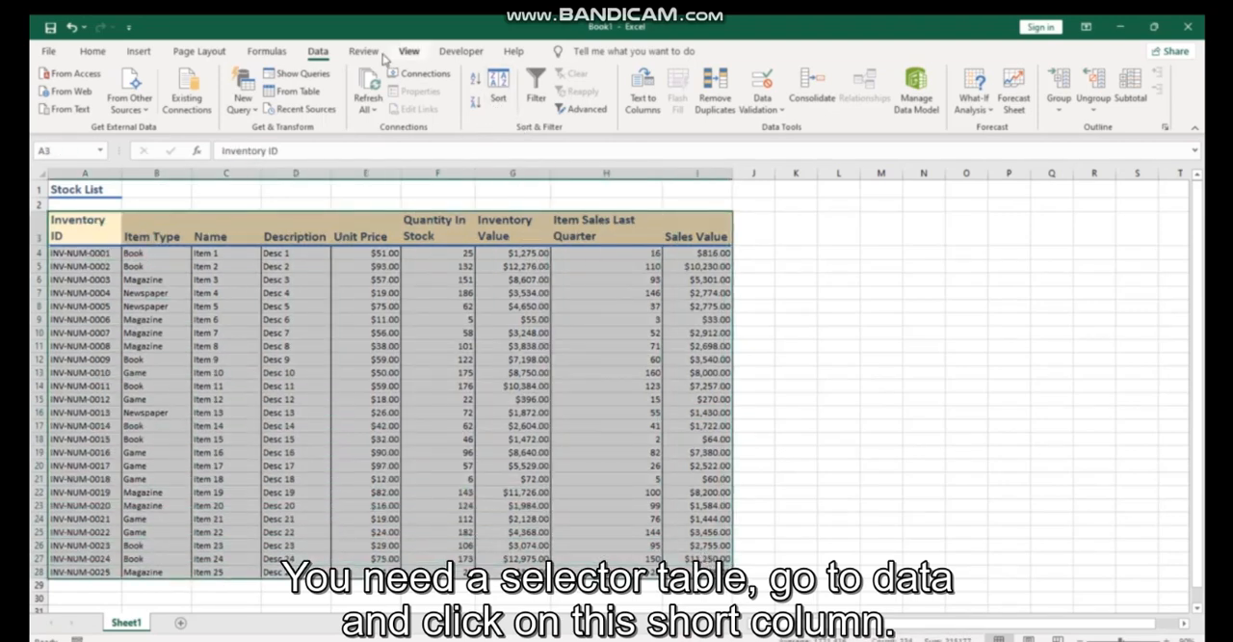
click(494, 92)
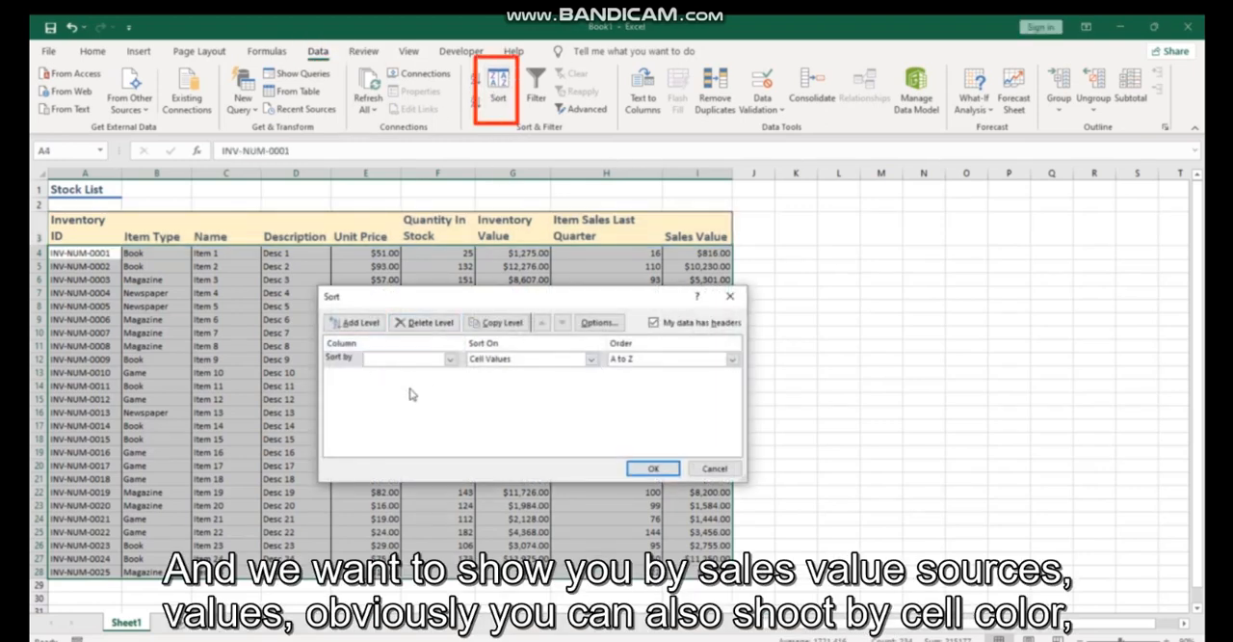
click(449, 359)
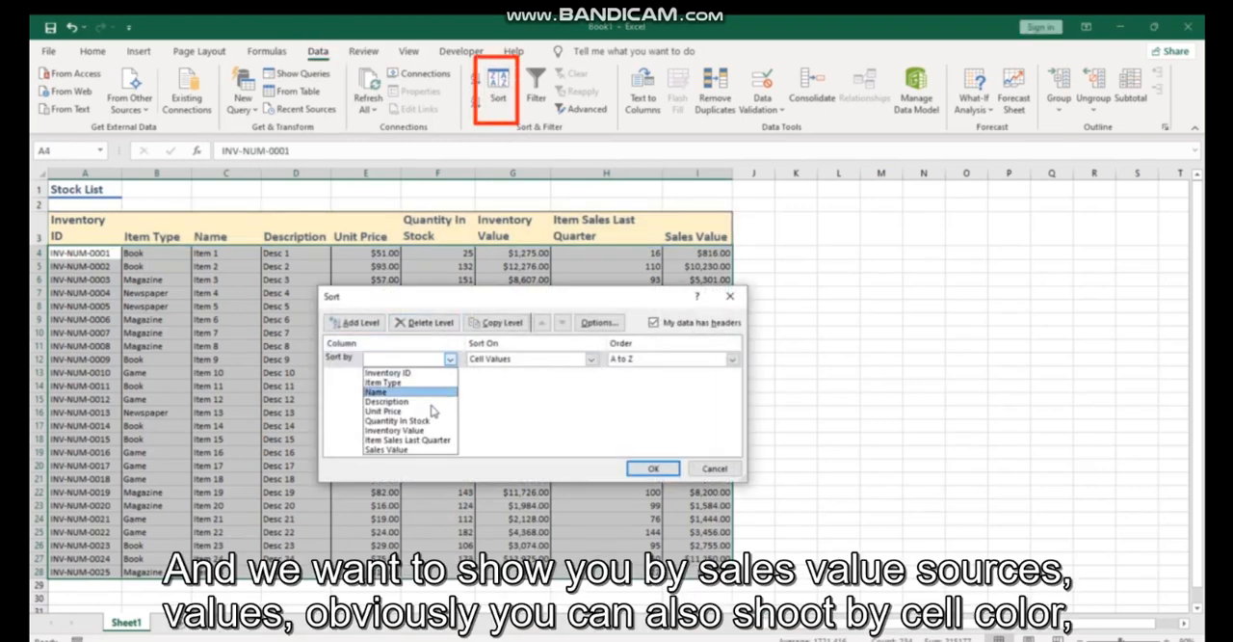
click(424, 450)
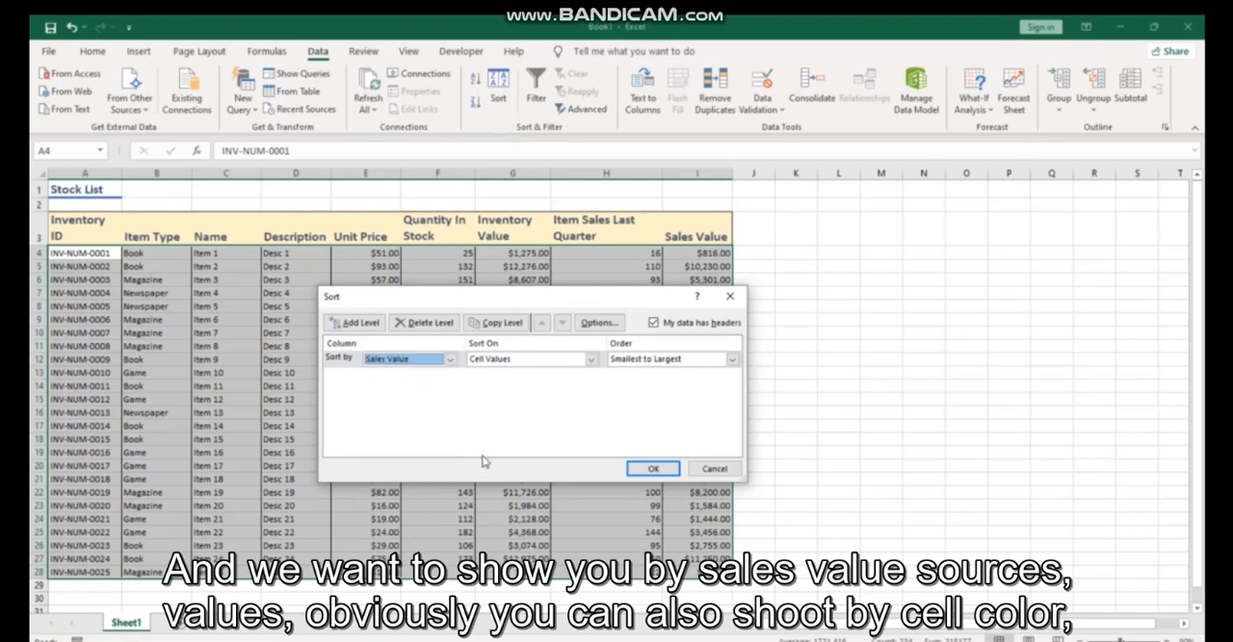
click(592, 360)
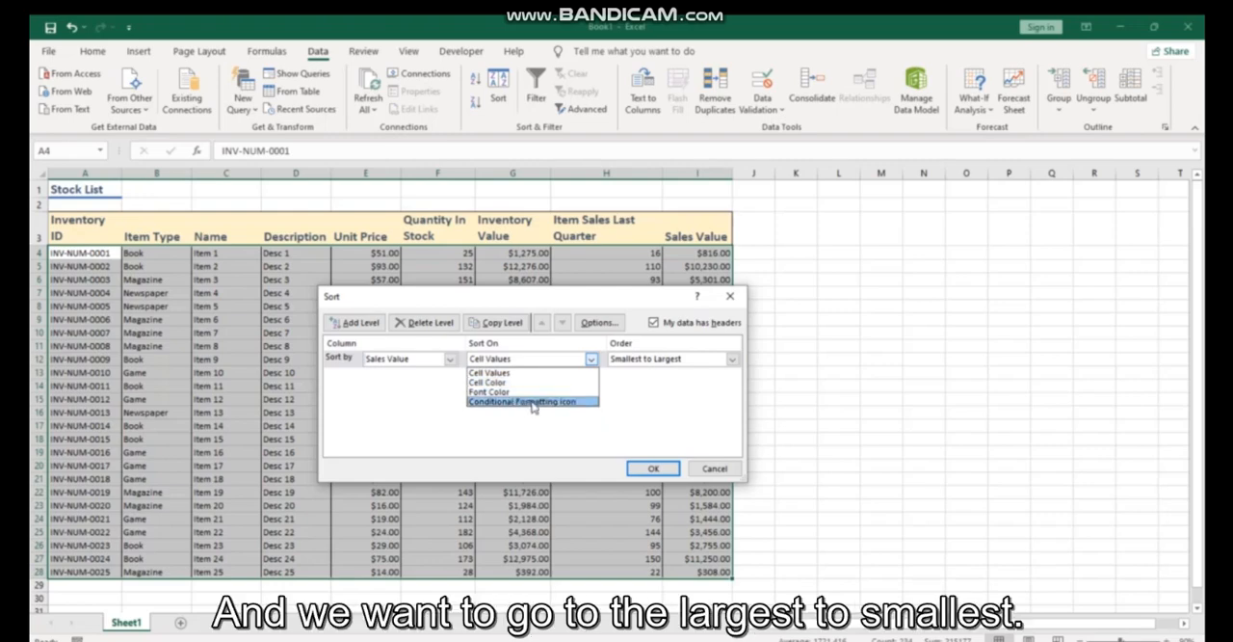
click(529, 433)
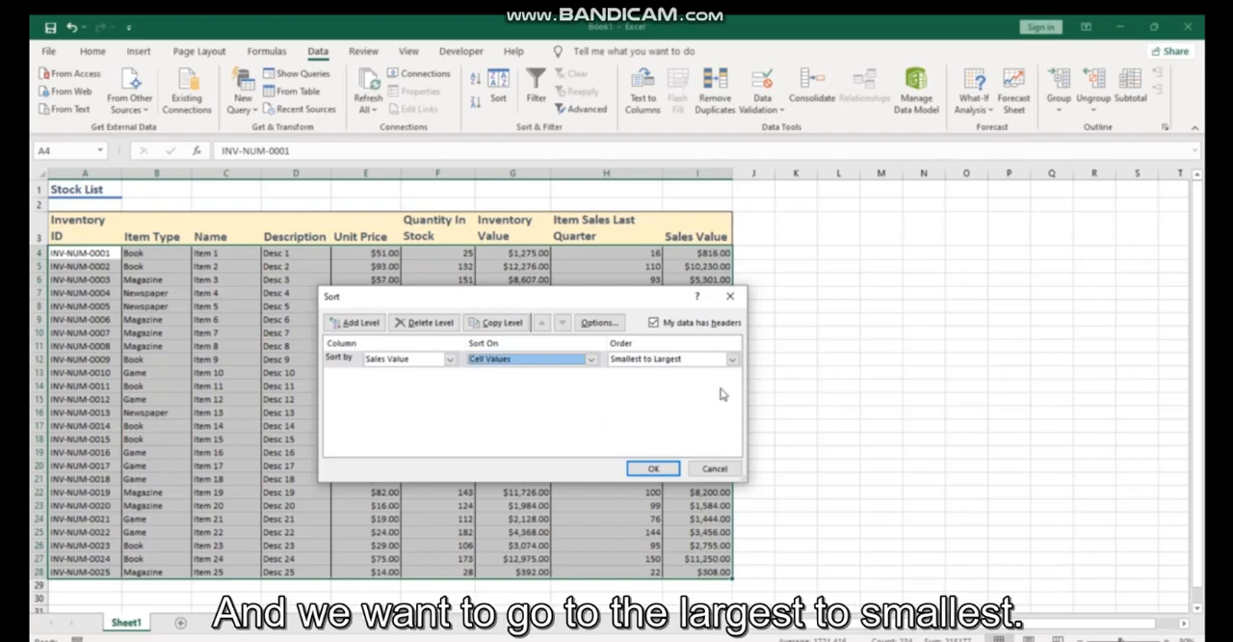
click(731, 360)
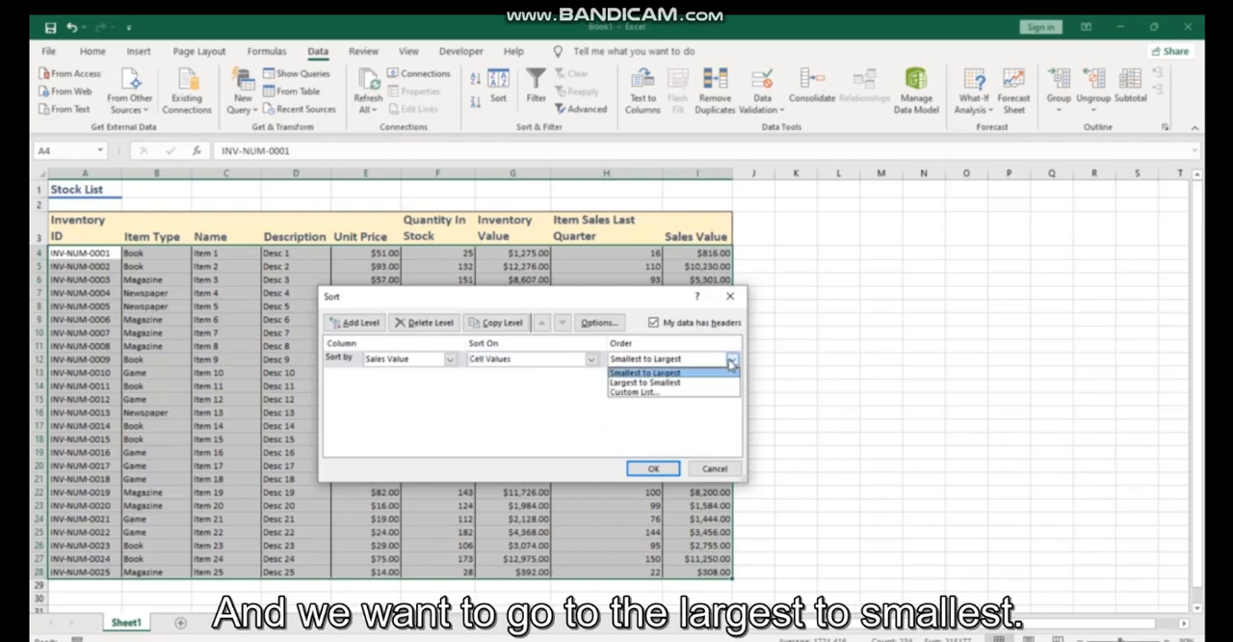
click(686, 383)
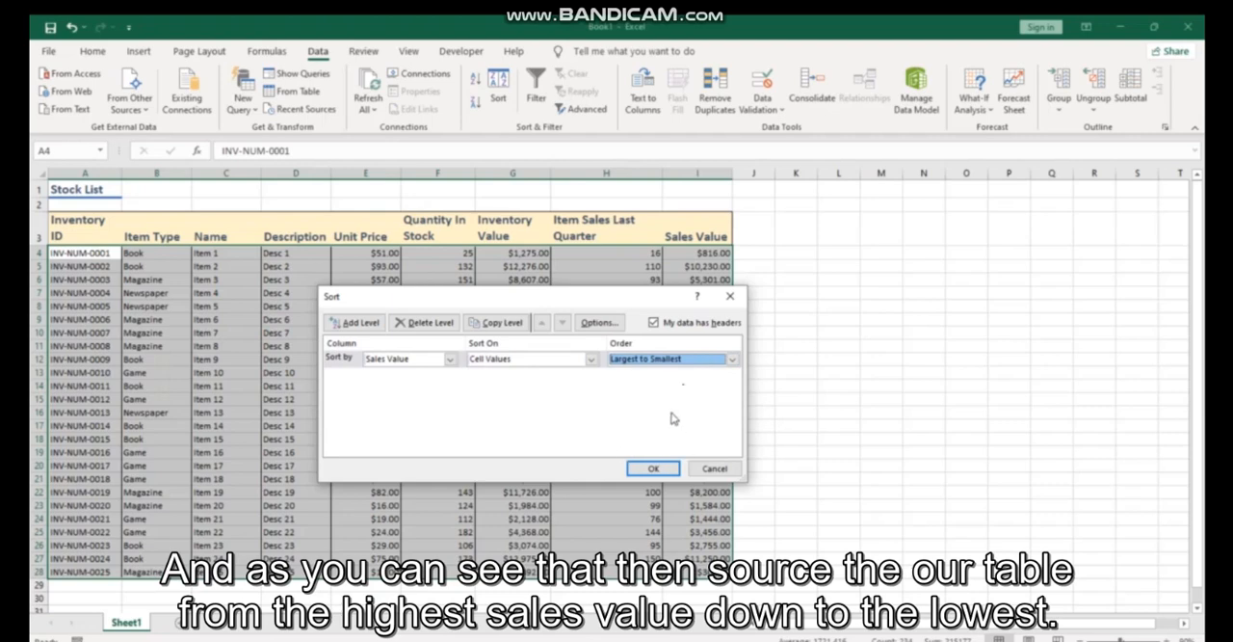
click(654, 468)
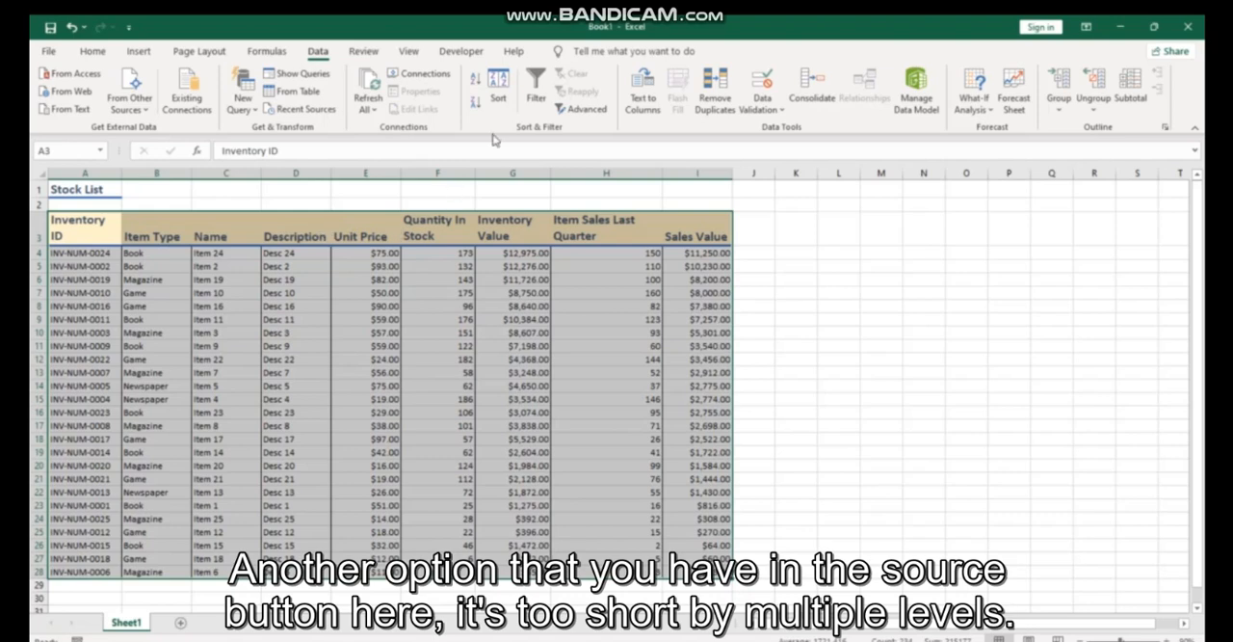
- Sort the table on two levels: Item Type A to Z, with Inventory ID A to Z as the second level
click(499, 87)
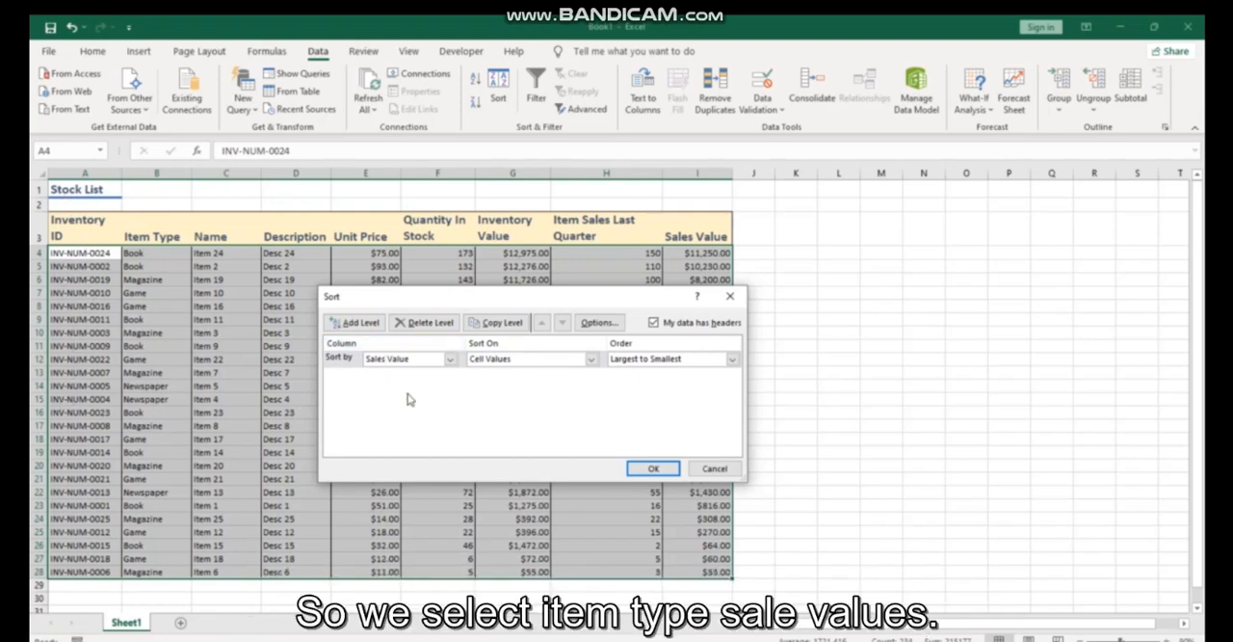
click(449, 358)
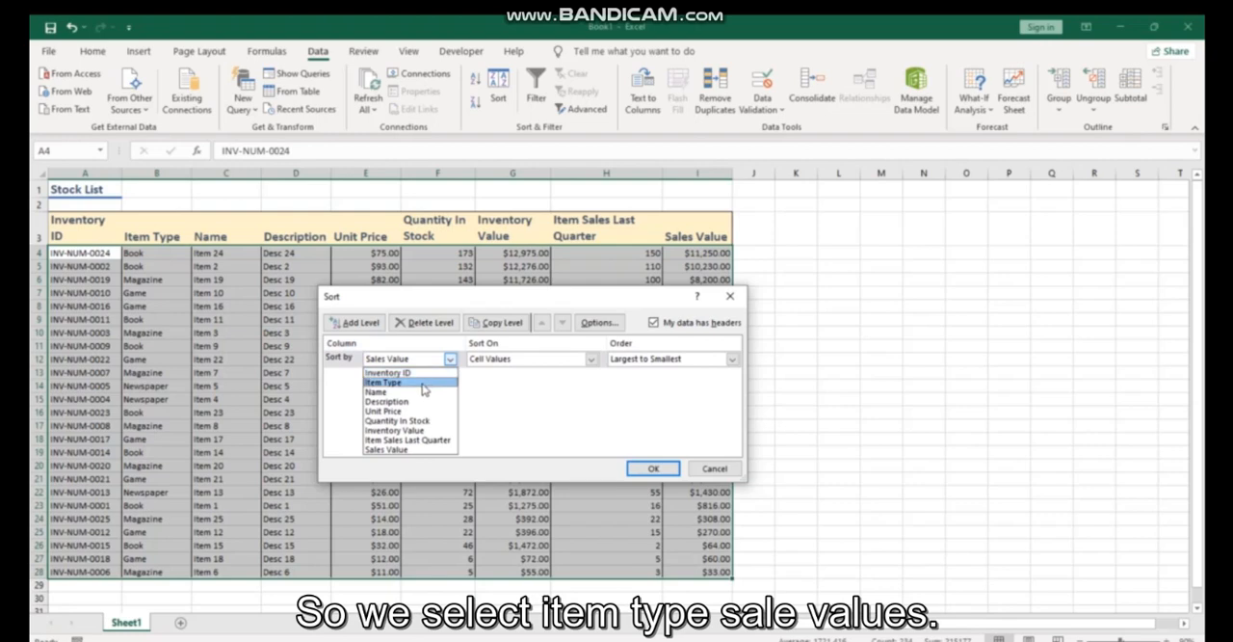
click(425, 382)
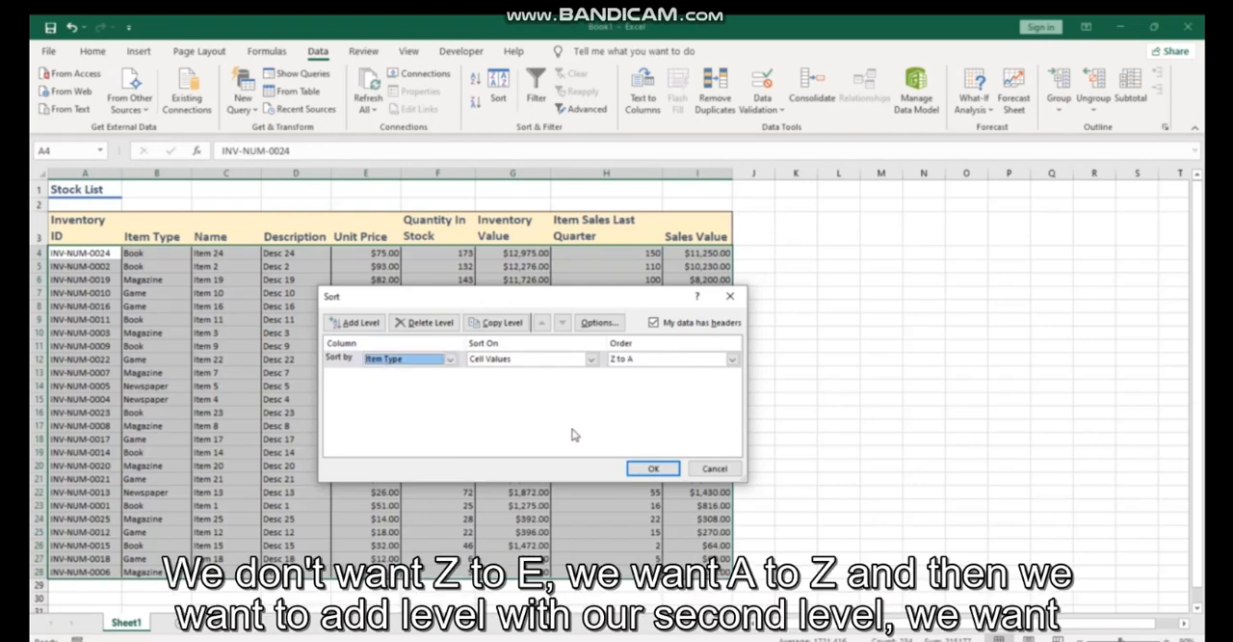
click(733, 359)
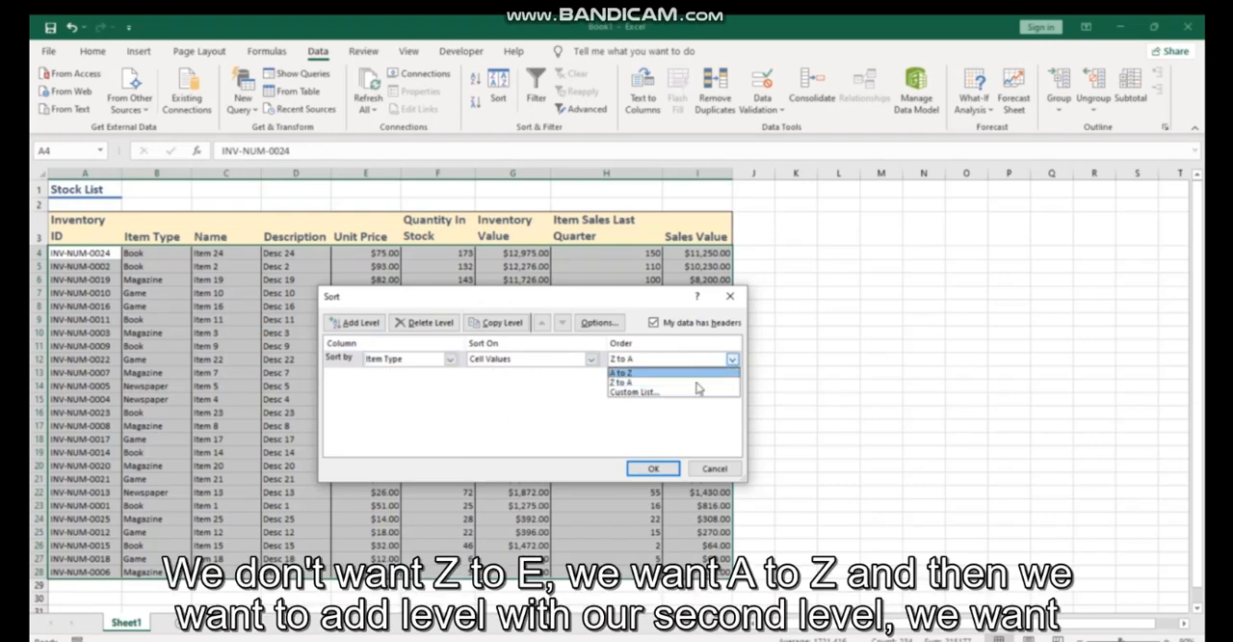
click(656, 373)
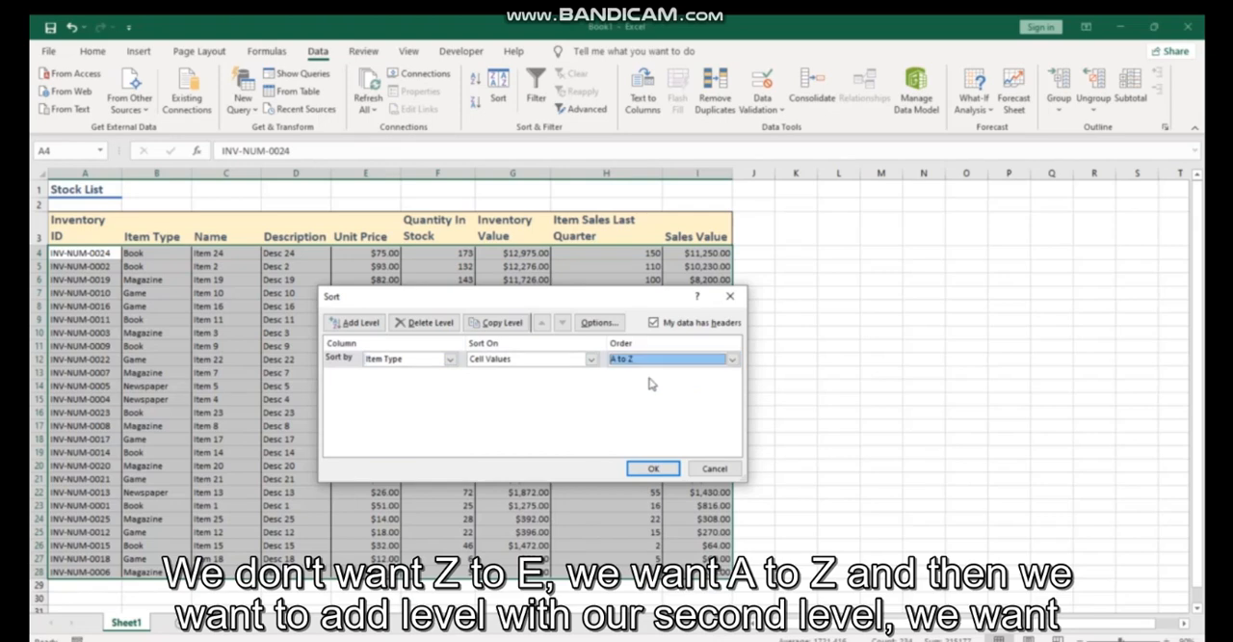
click(356, 322)
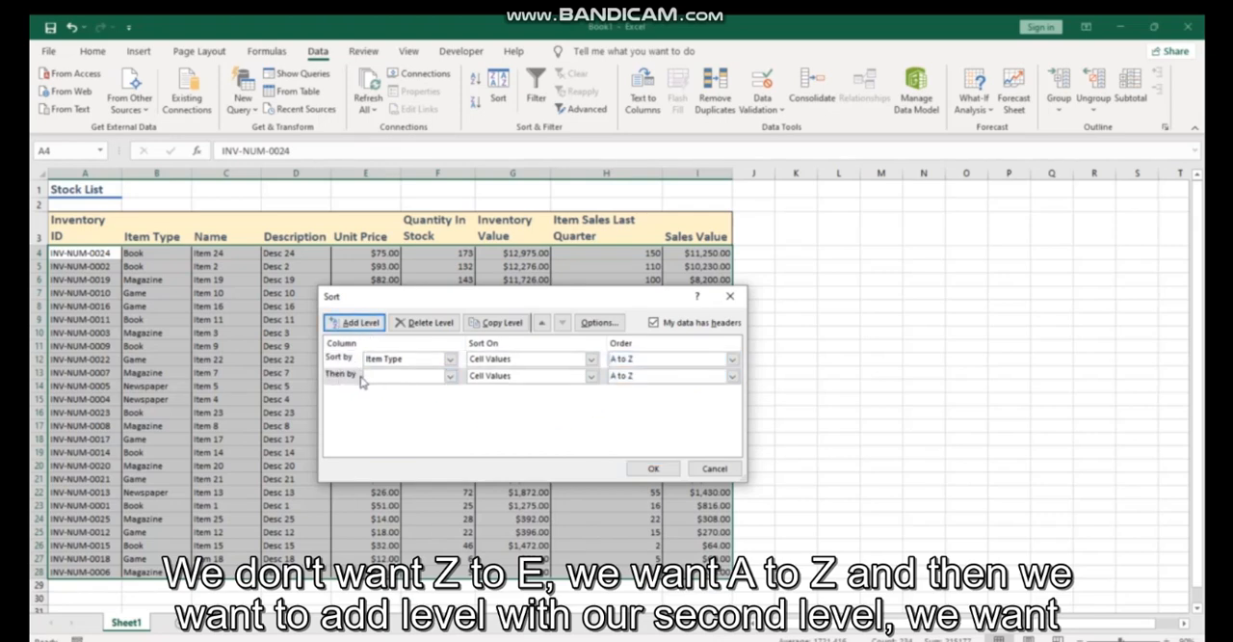
click(450, 377)
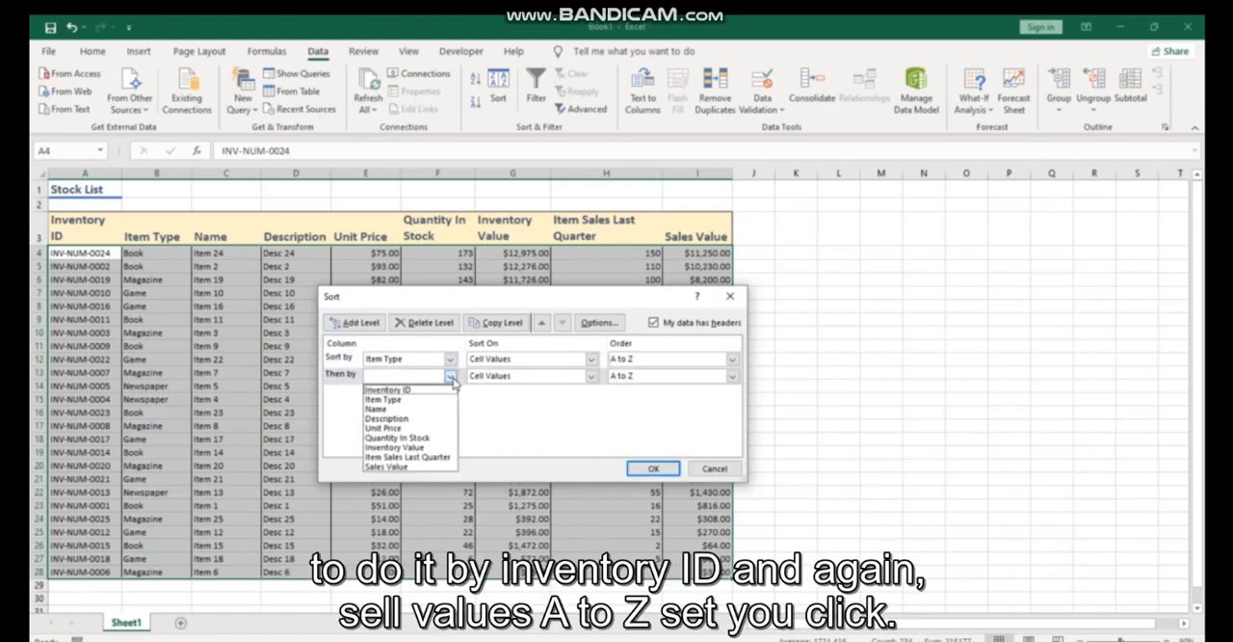
click(407, 390)
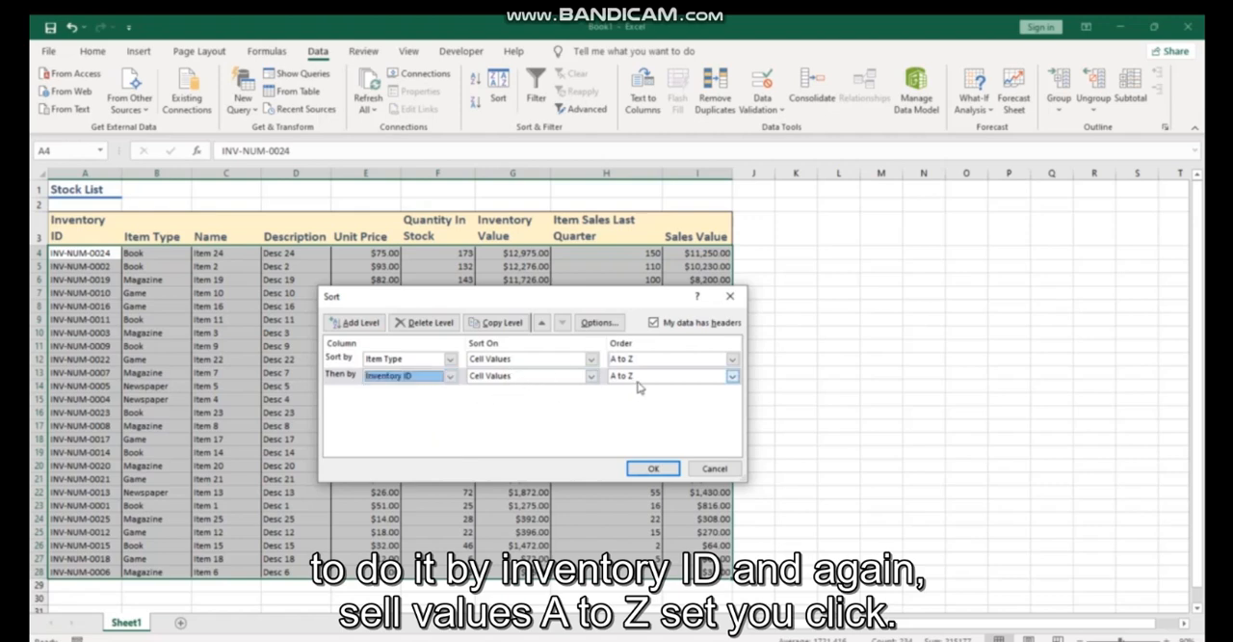
click(653, 468)
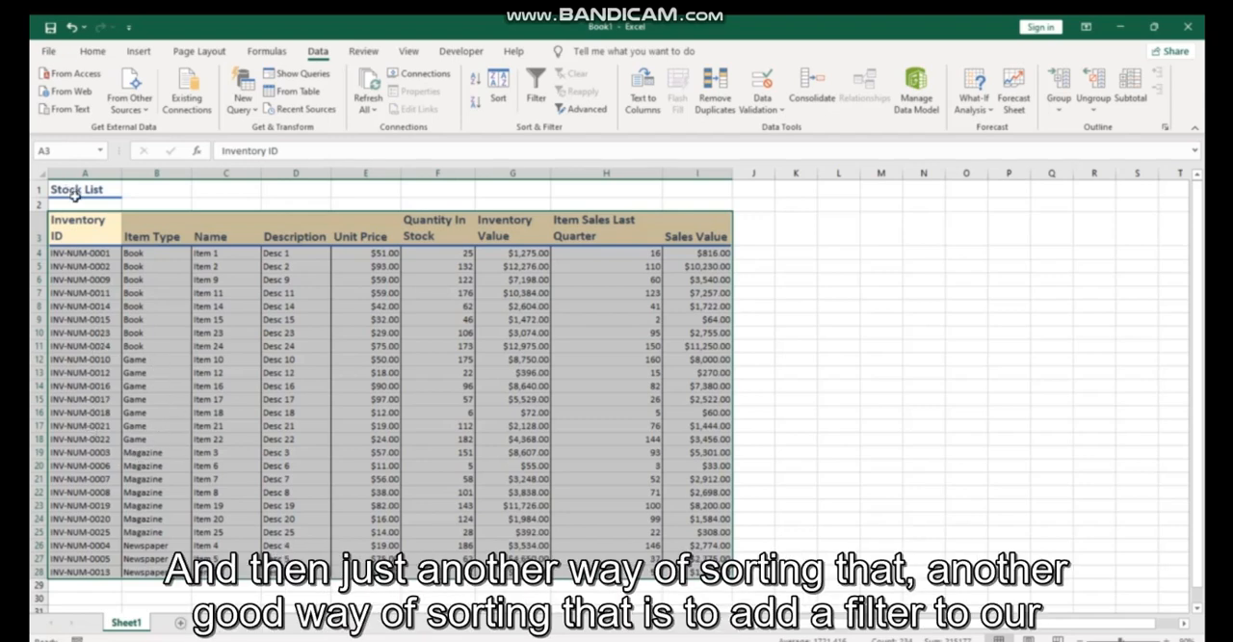
- Add filter controls to the header row of the stock table in row 3
click(39, 229)
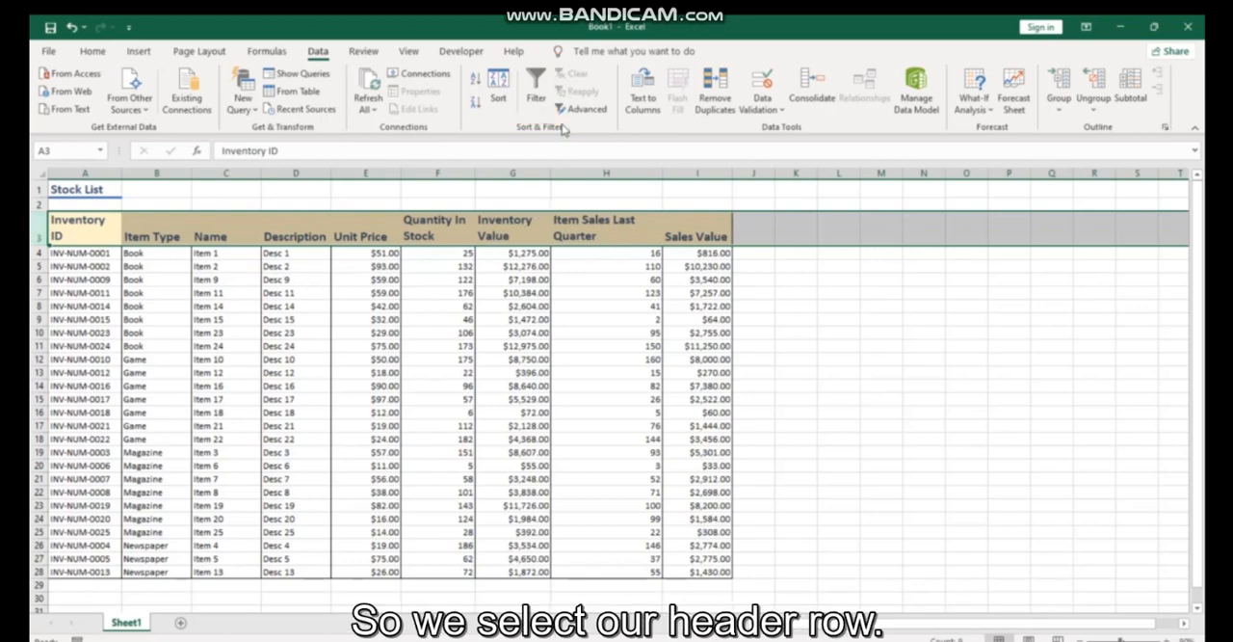
click(536, 92)
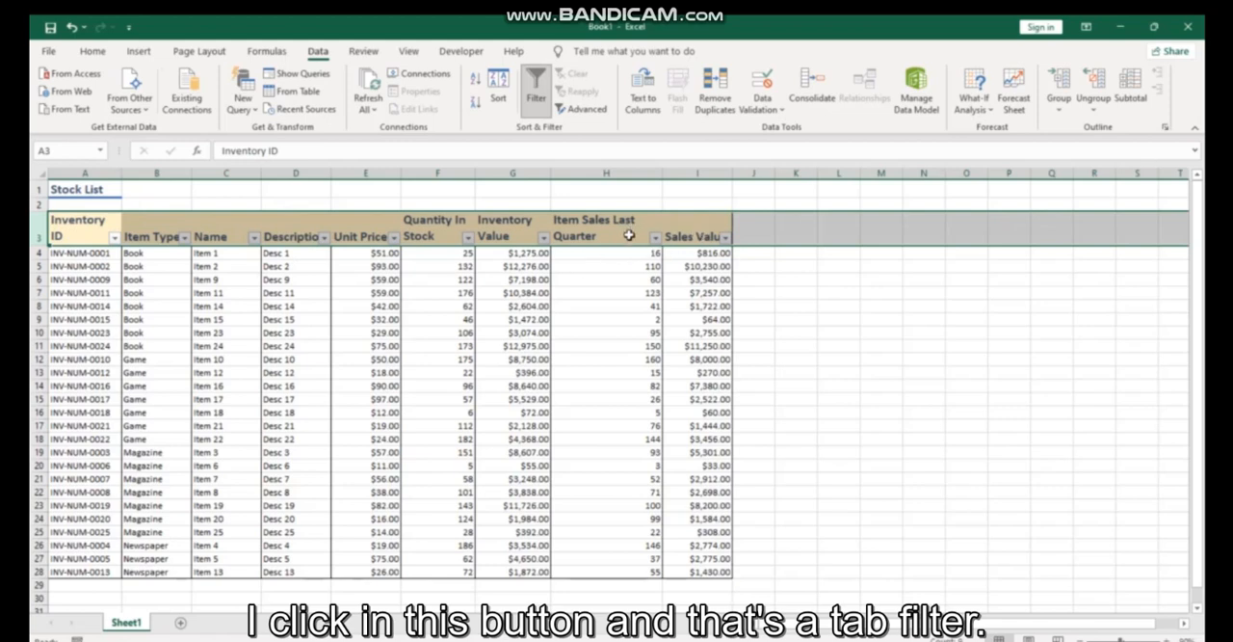
click(582, 385)
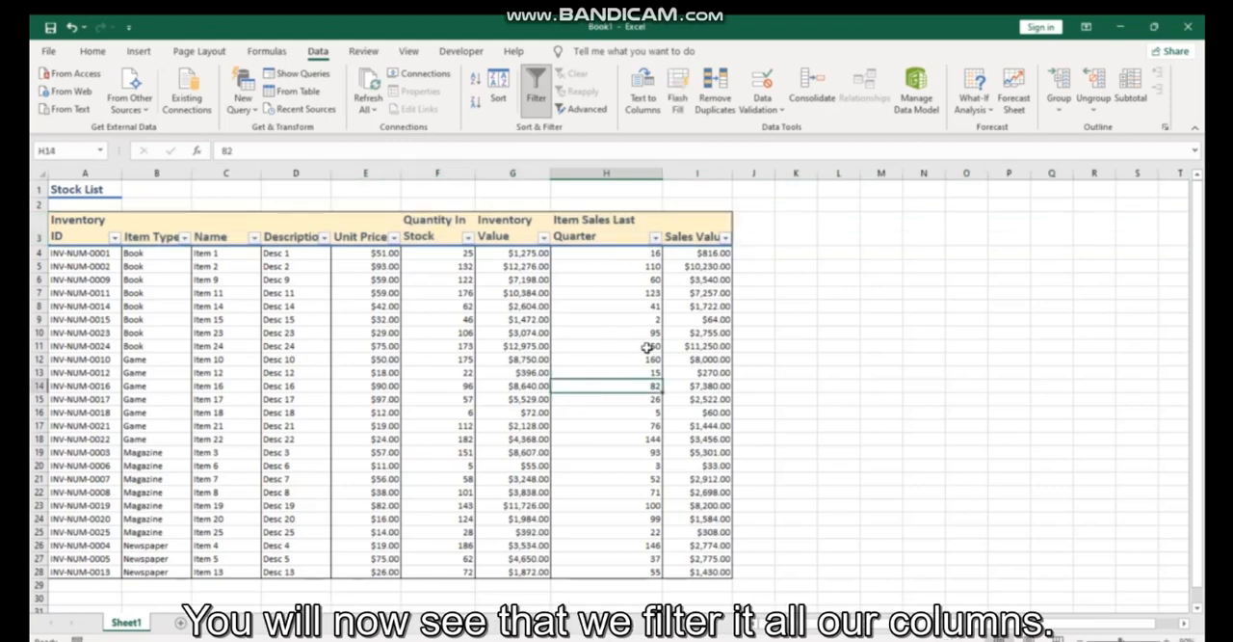
click(696, 233)
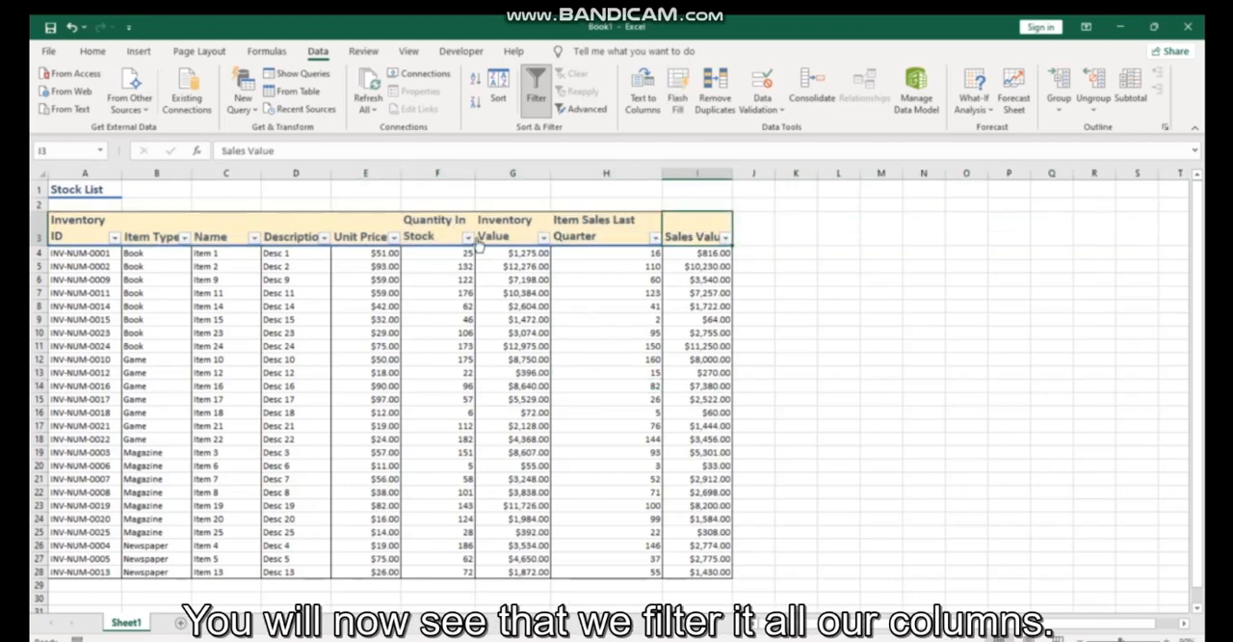
click(726, 238)
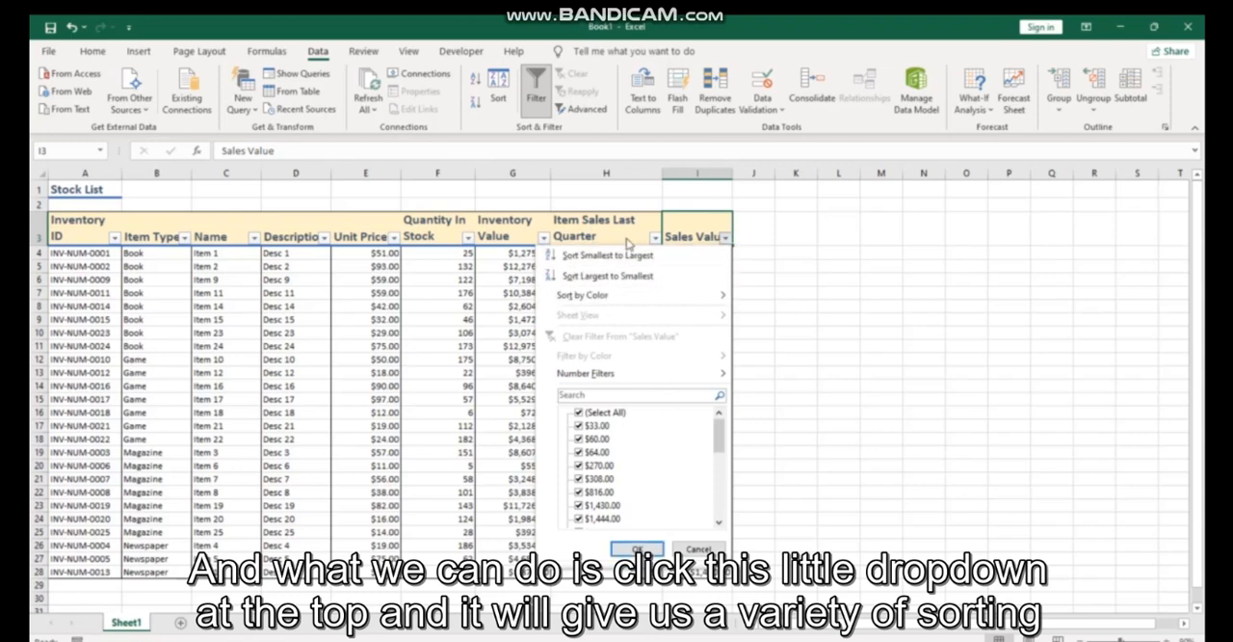
click(660, 243)
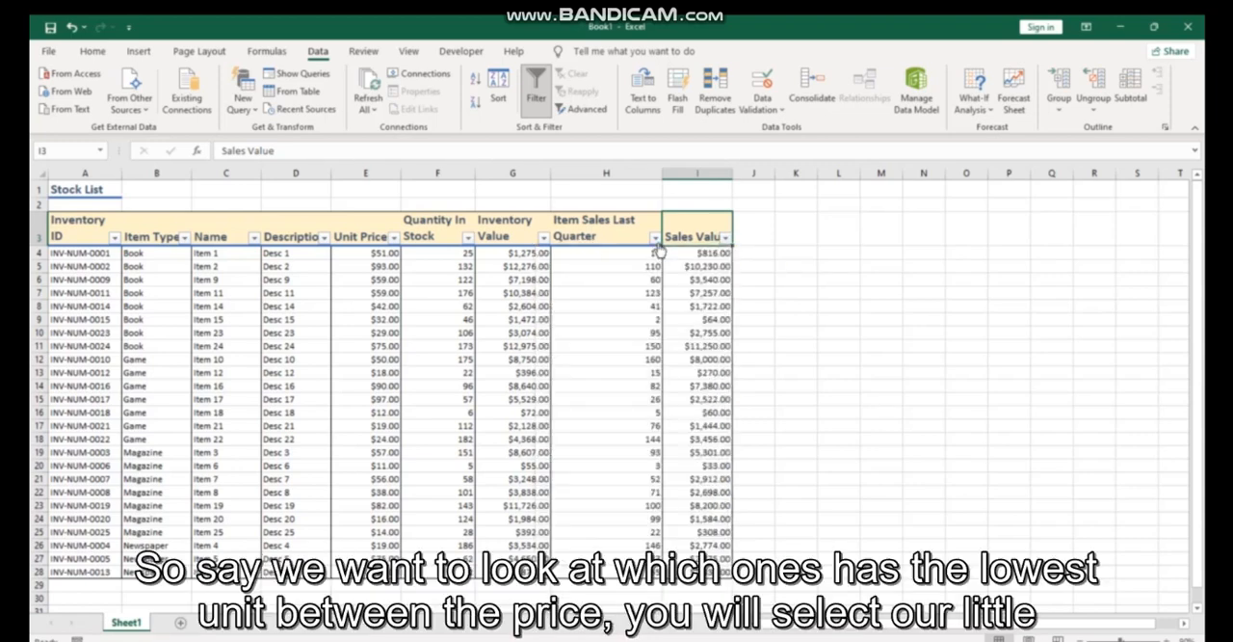
- Sort the table by Unit Price from smallest to largest using the column's filter options
click(394, 238)
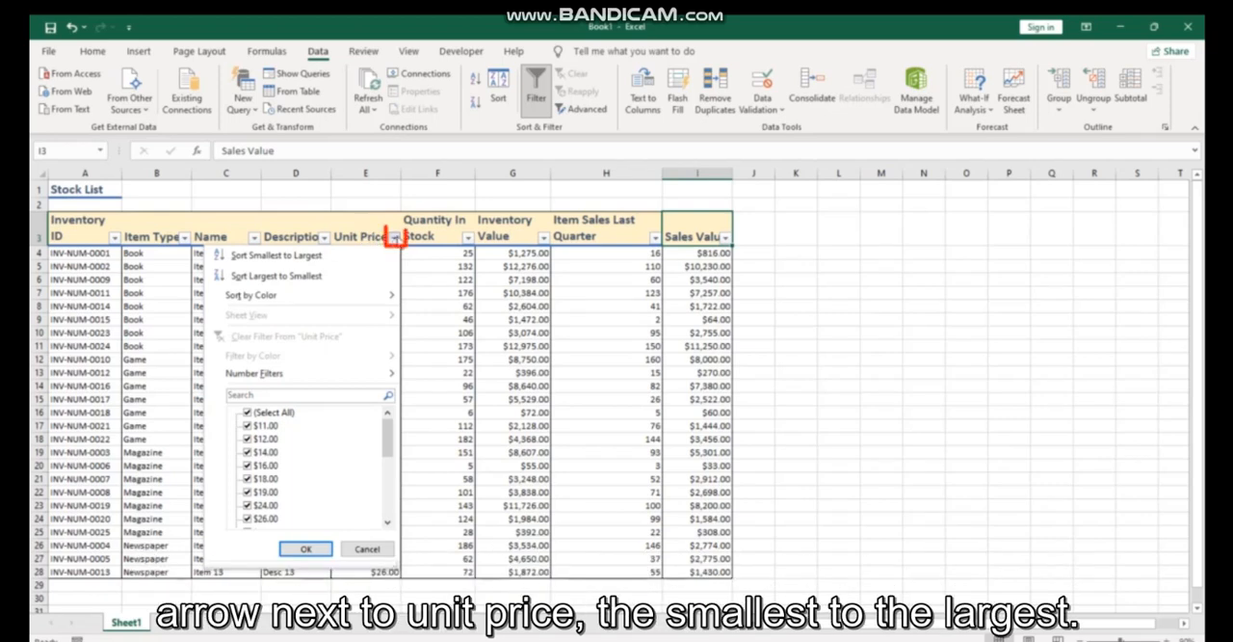
click(363, 254)
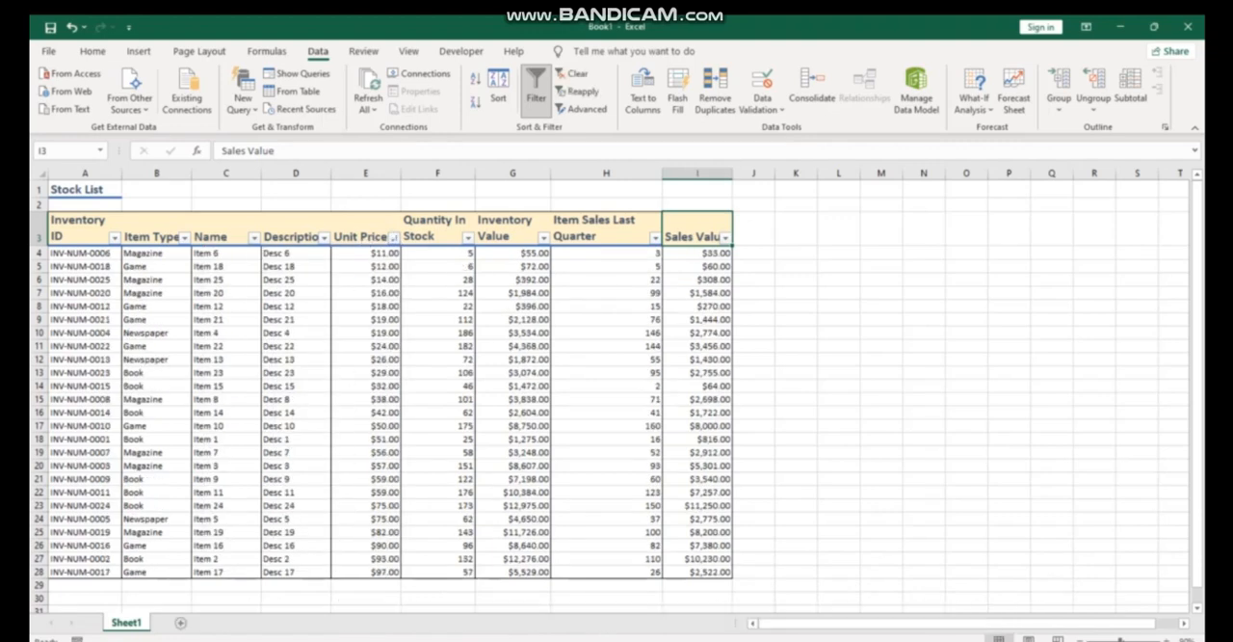
key(ctrl+z)
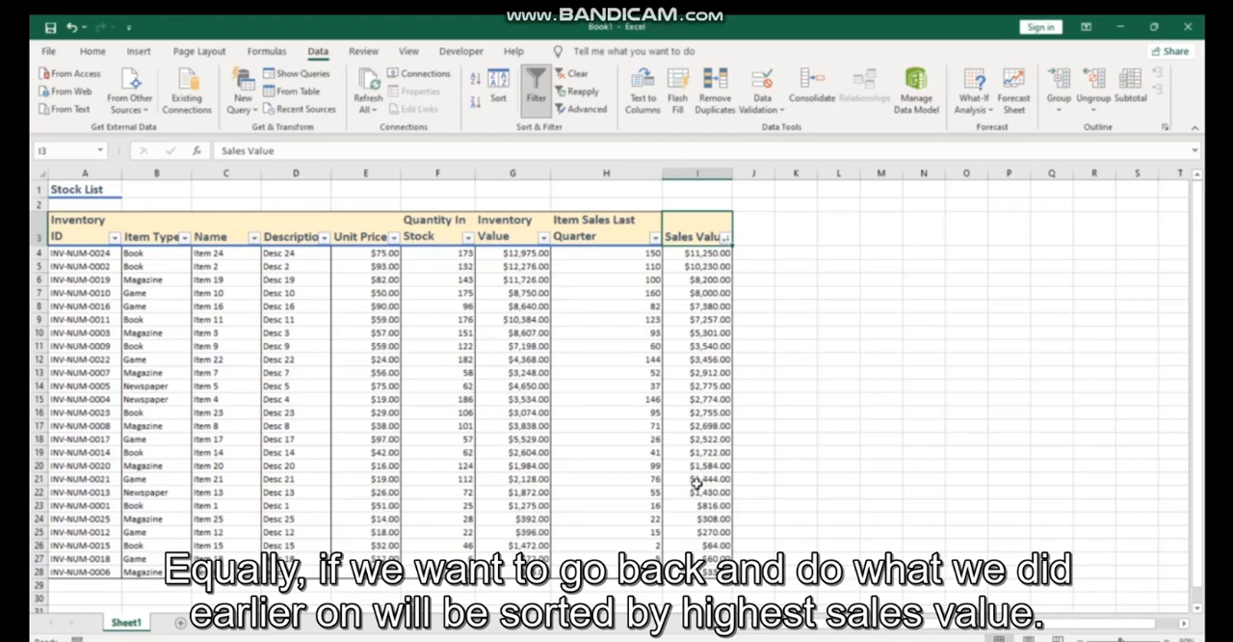
key(ctrl+y)
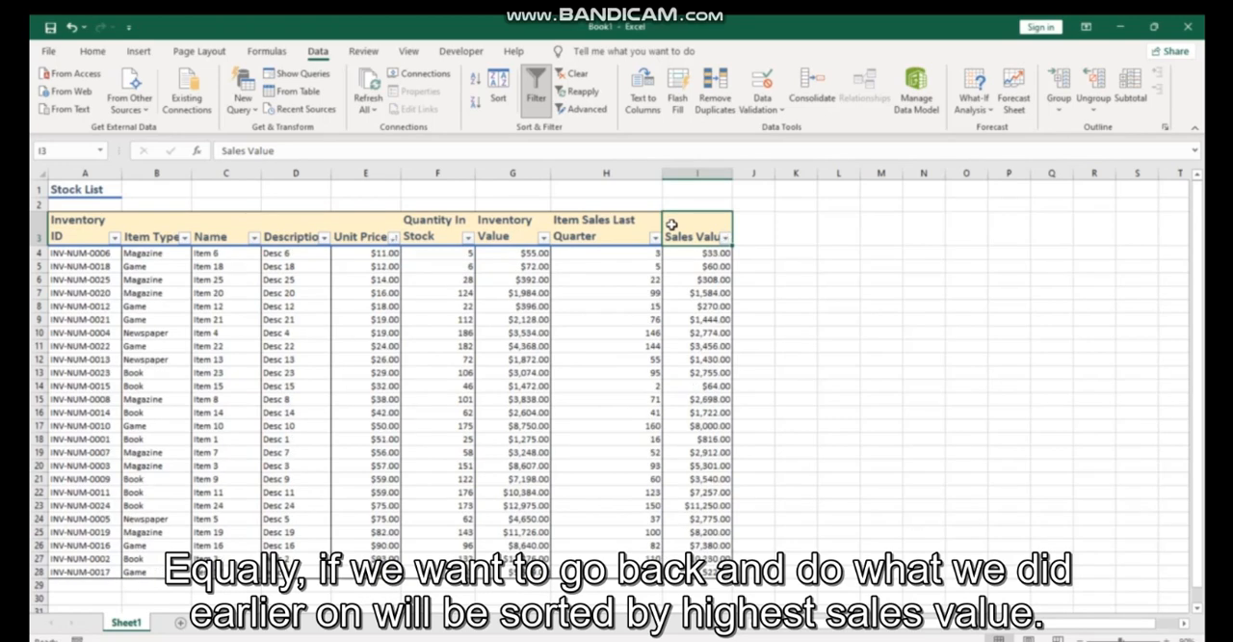
- Sort the table by Sales Value from largest to smallest using the column's filter options
click(727, 240)
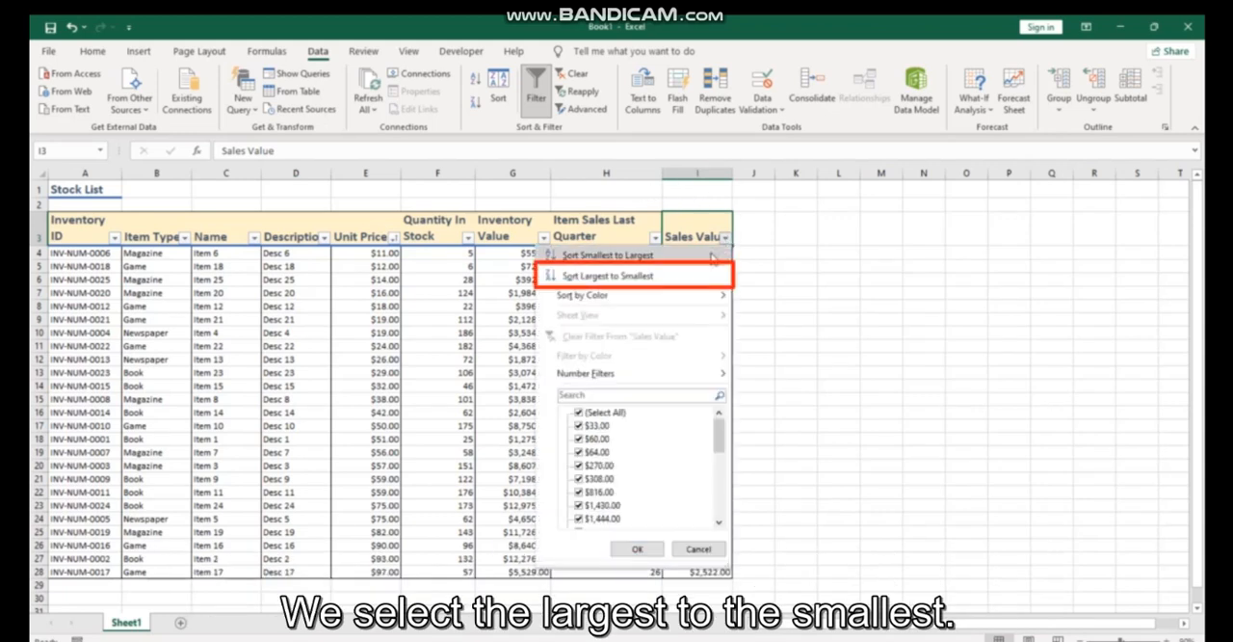
click(667, 278)
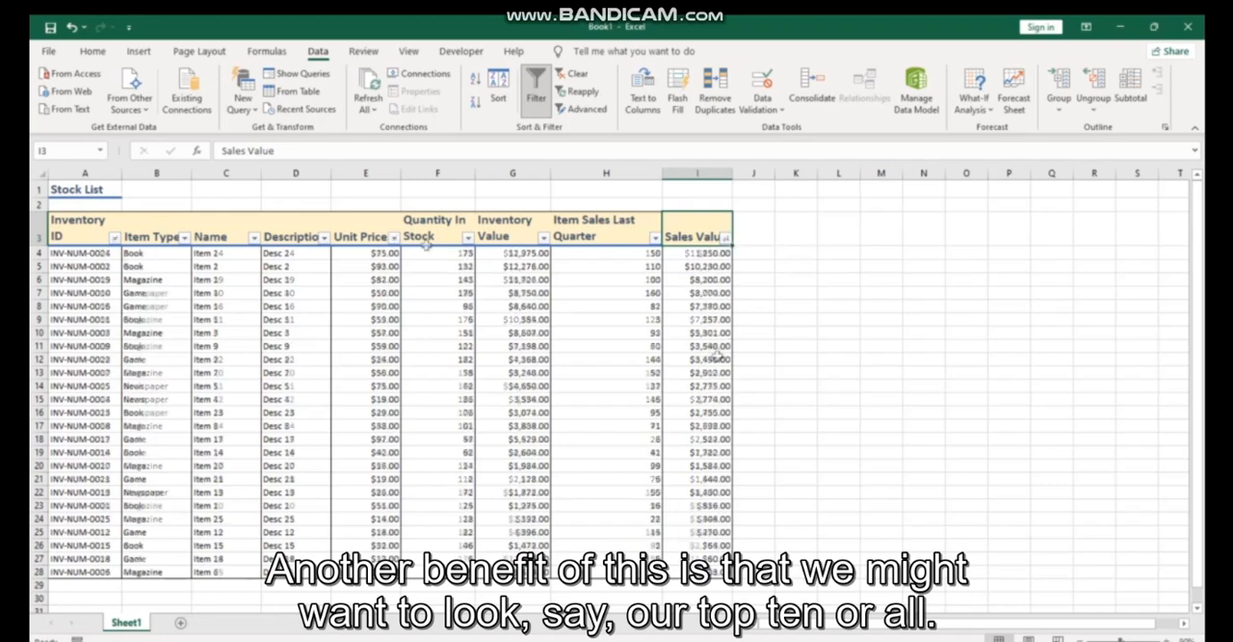
- Undo the last Sales Value sort and filter Sales Value to rows greater than or equal to 5000
key(ctrl+z)
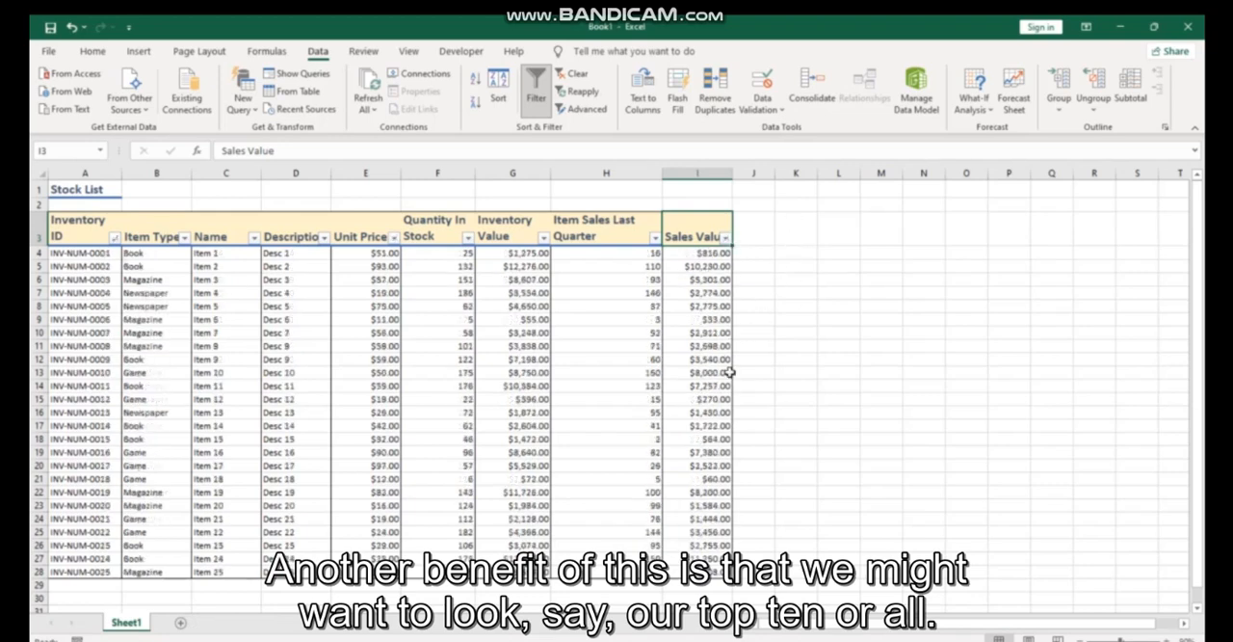
click(725, 238)
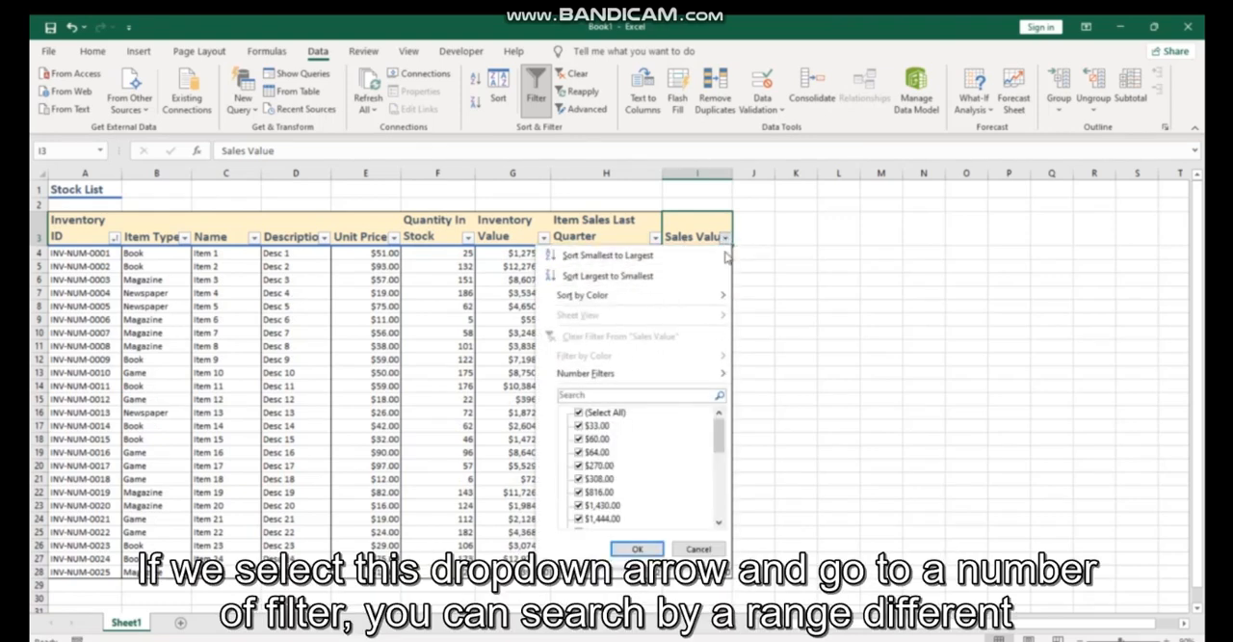
mouse_move(590, 379)
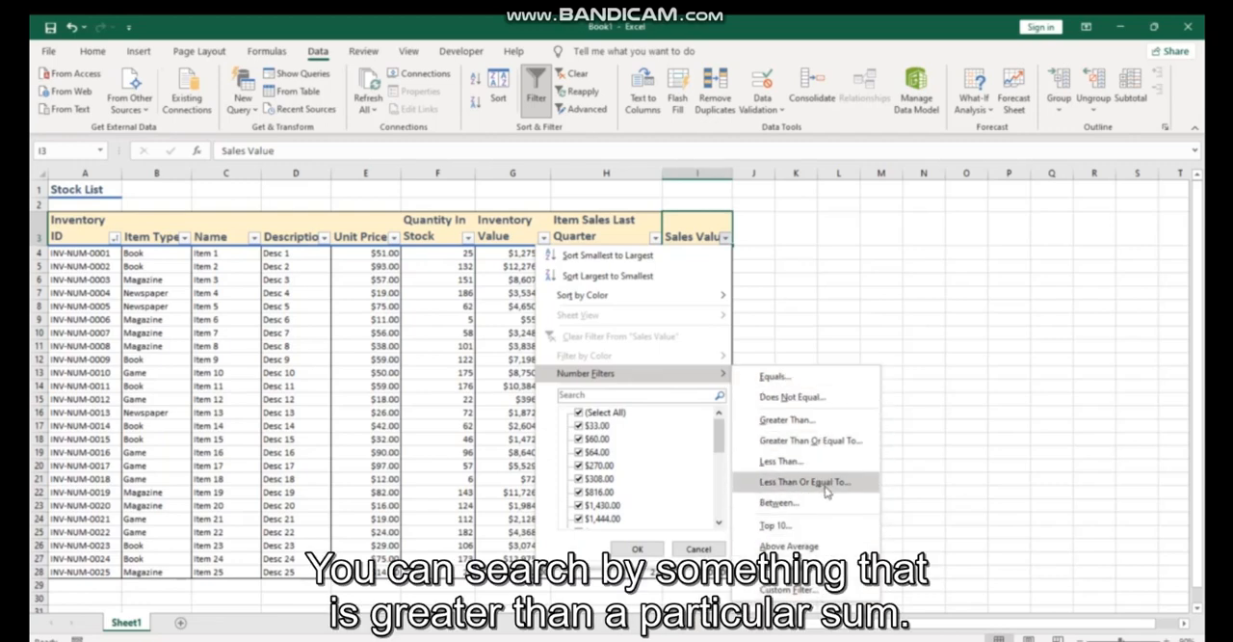
click(814, 421)
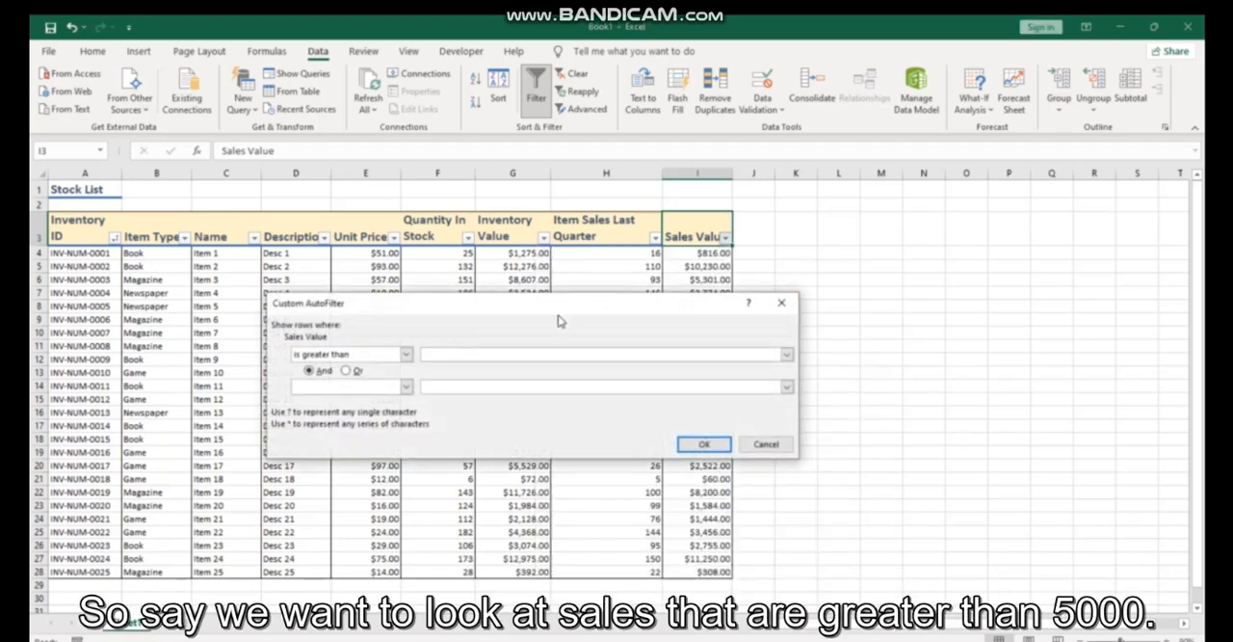
drag(558, 313, 717, 300)
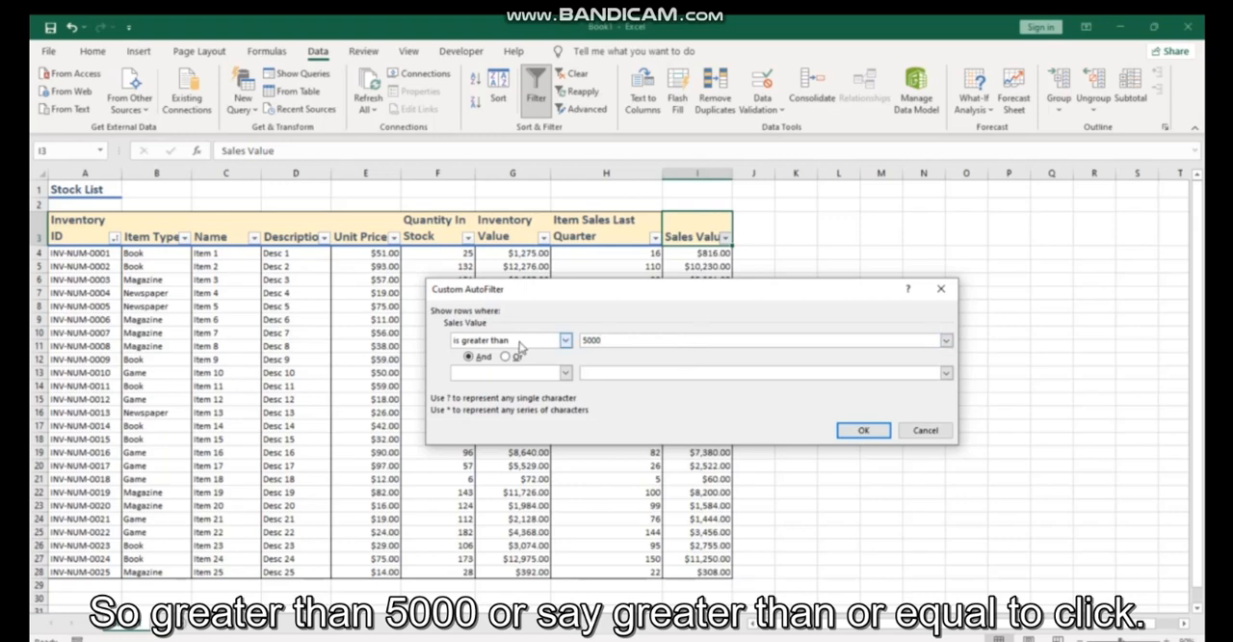
click(567, 341)
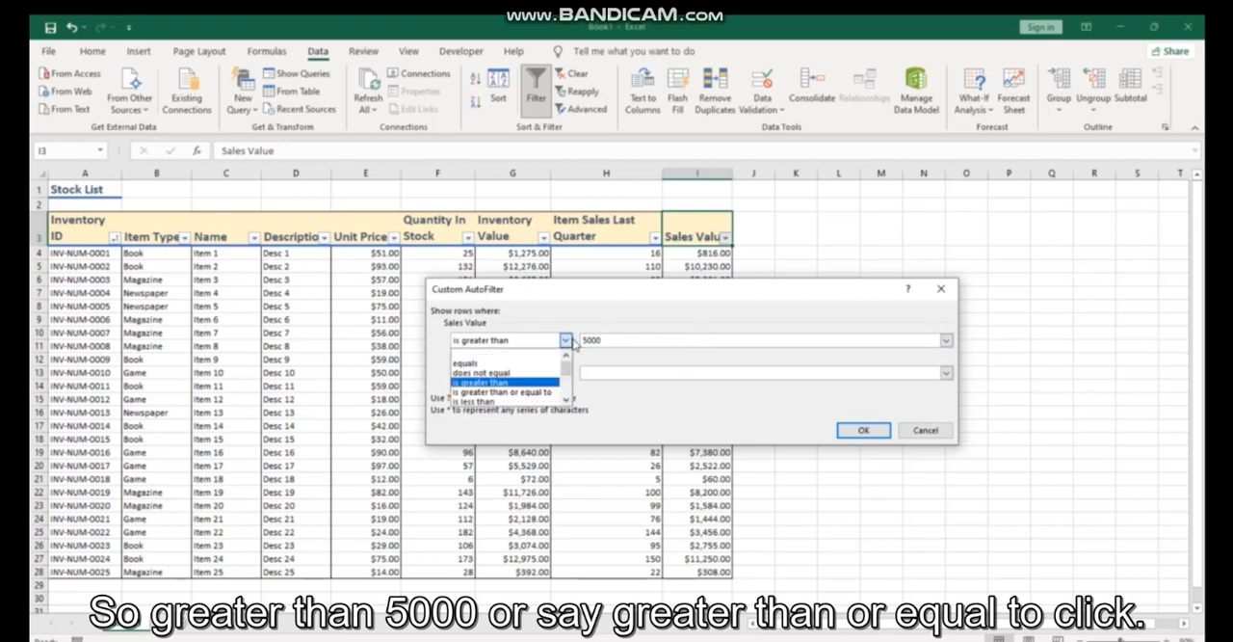
click(555, 395)
click(856, 429)
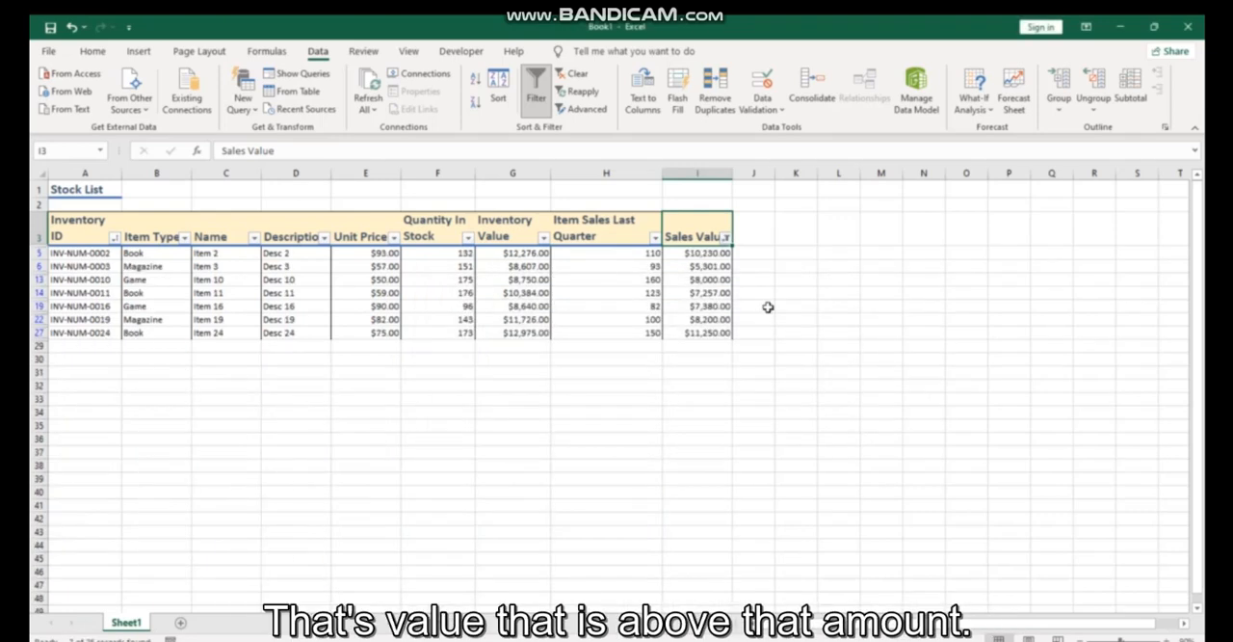
- Replace the Sales Value filter with a Top 10 filter showing the top 10 items
click(726, 238)
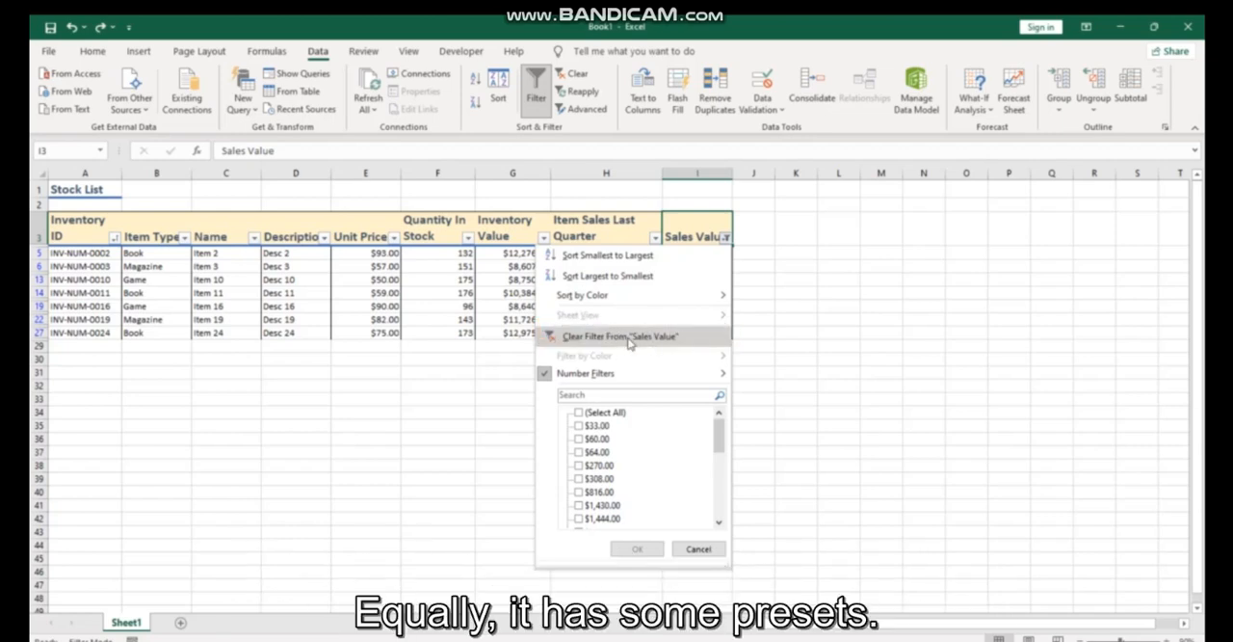
mouse_move(644, 375)
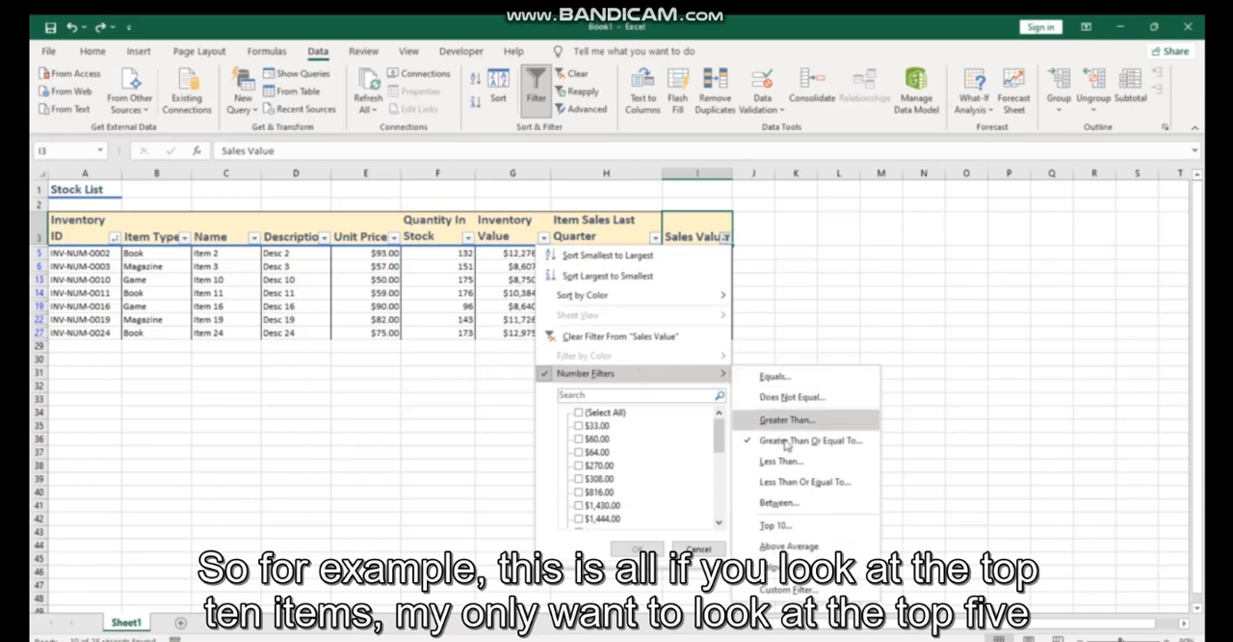
click(829, 526)
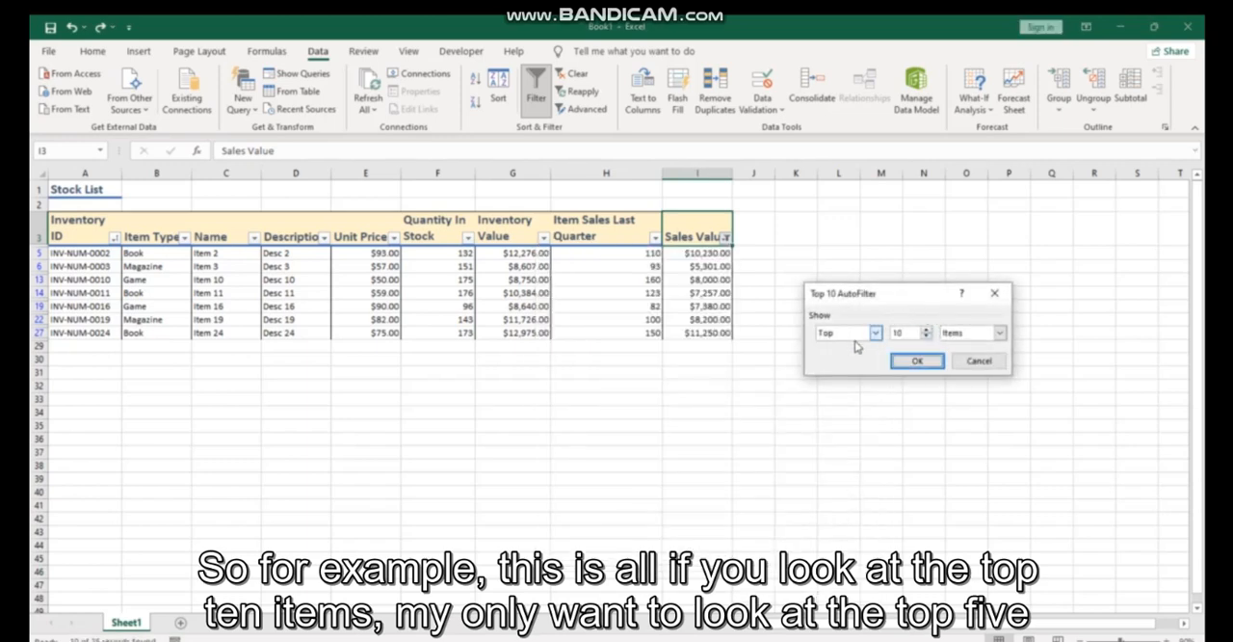
click(927, 335)
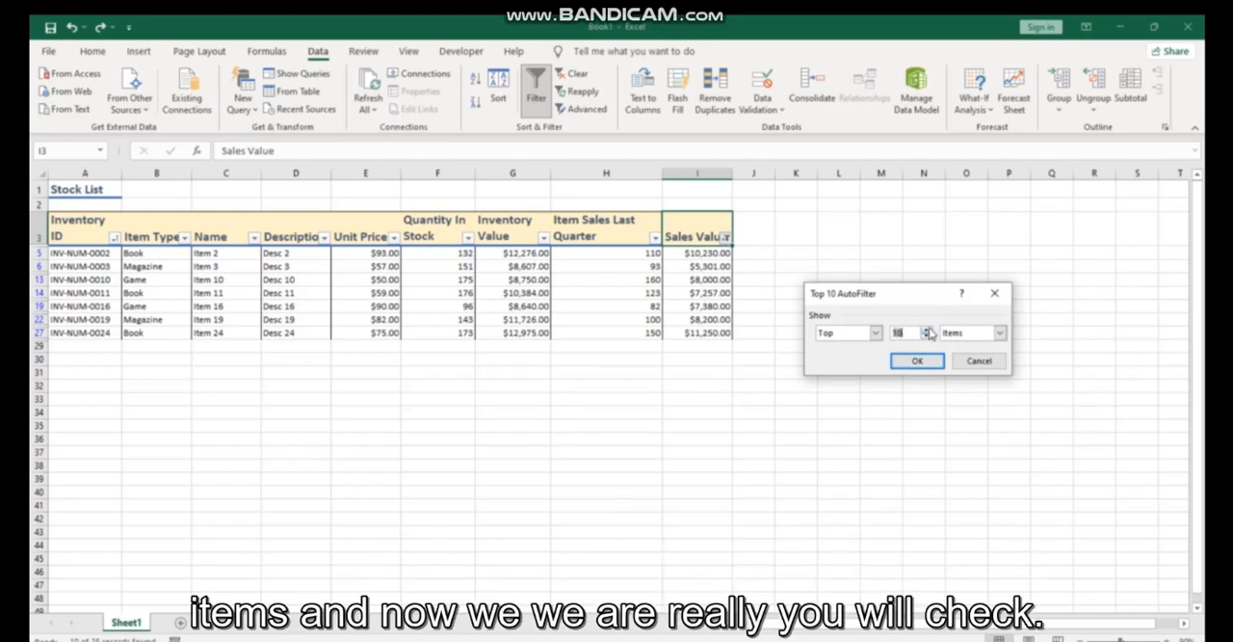
click(1000, 334)
click(998, 345)
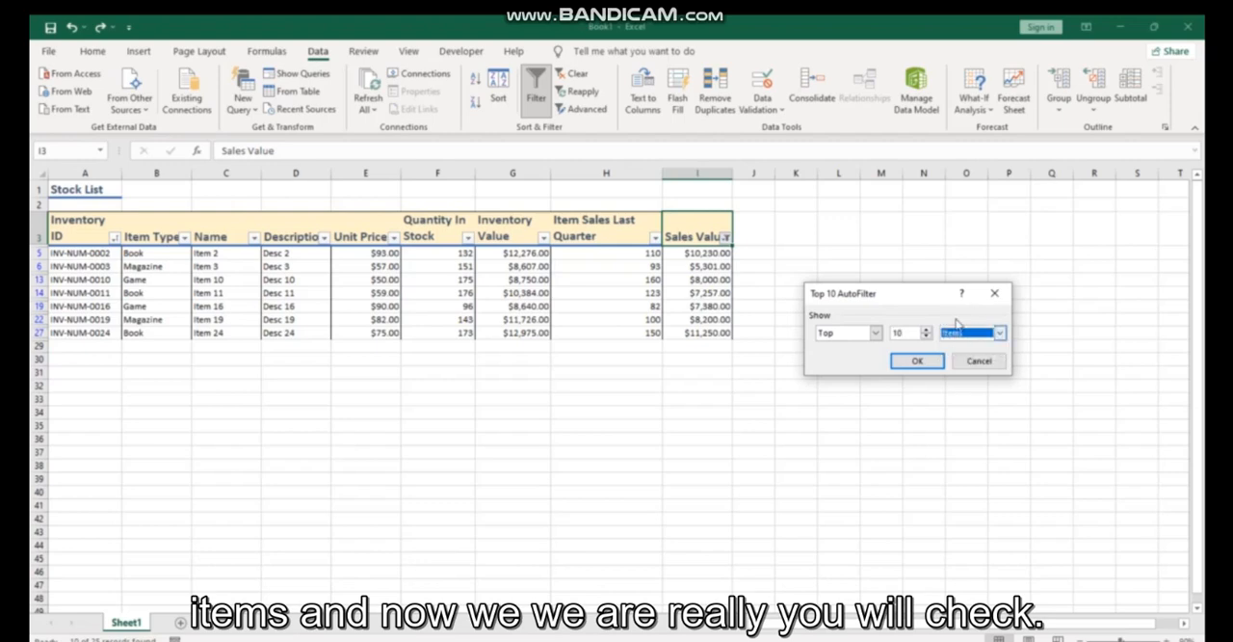
click(918, 361)
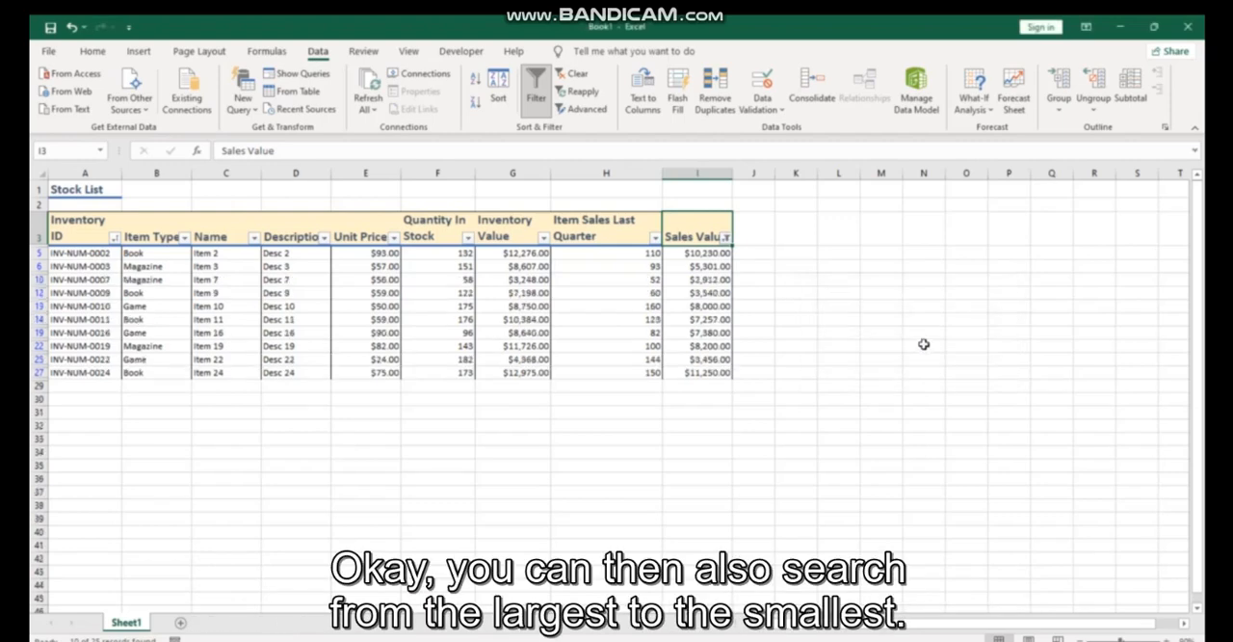
- Sort the filtered rows by Sales Value from largest to smallest
key(ctrl+z)
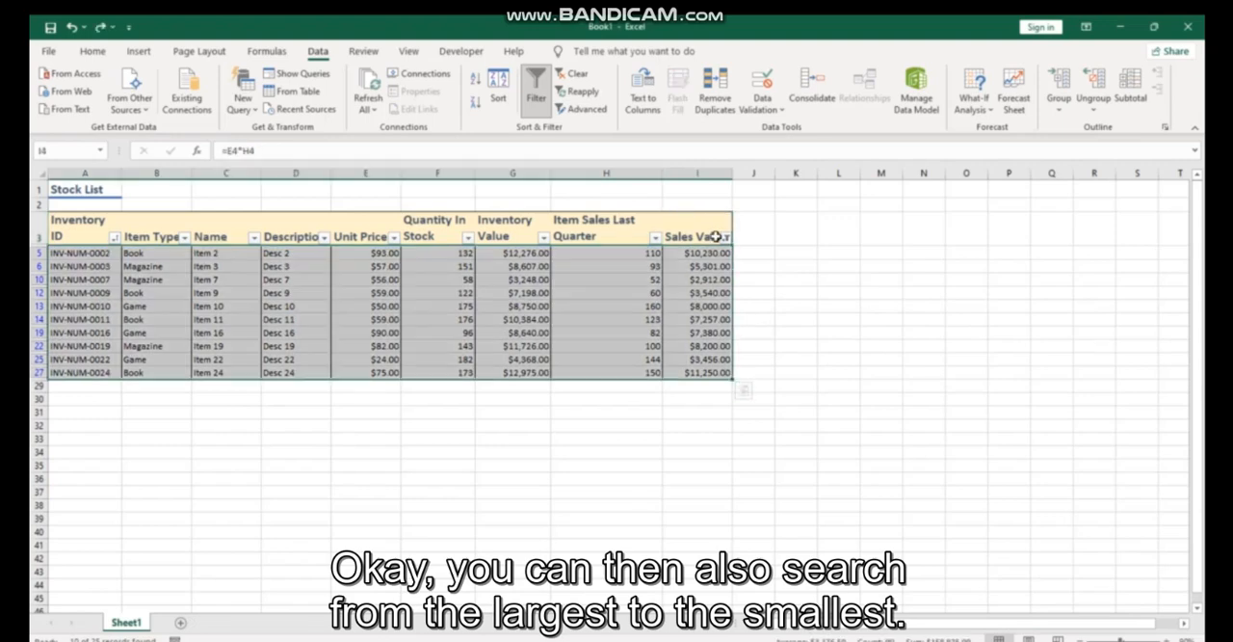
click(728, 238)
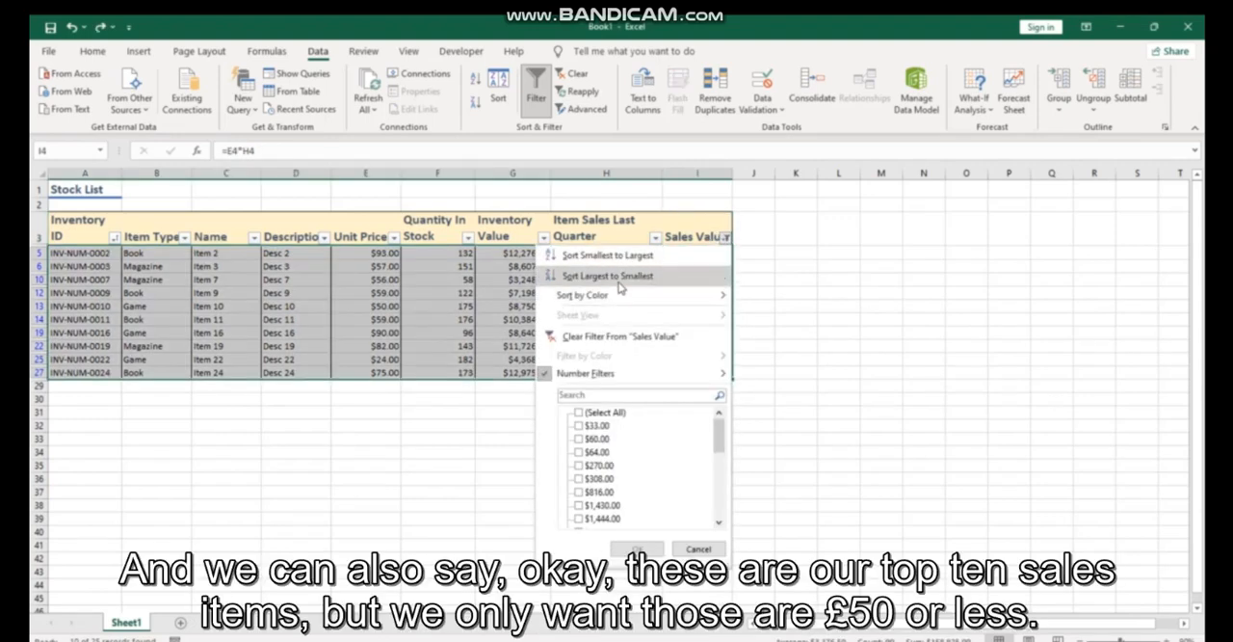
click(627, 276)
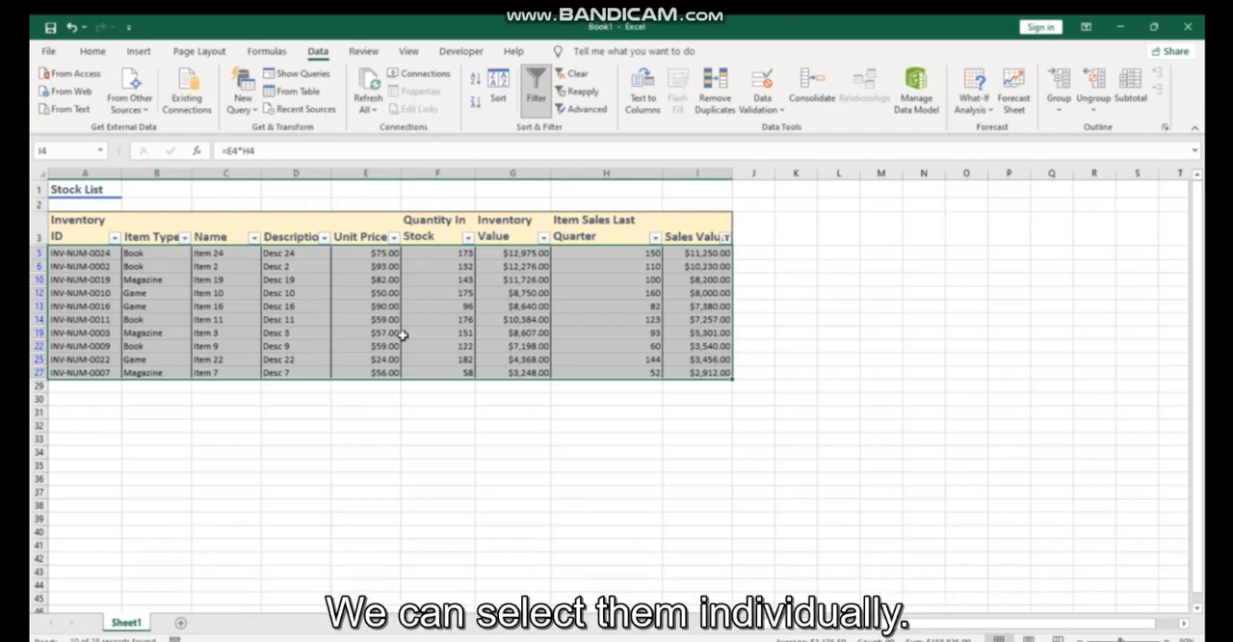
- Filter the Unit Price column to show only the values $24.00 and $50.00
click(393, 238)
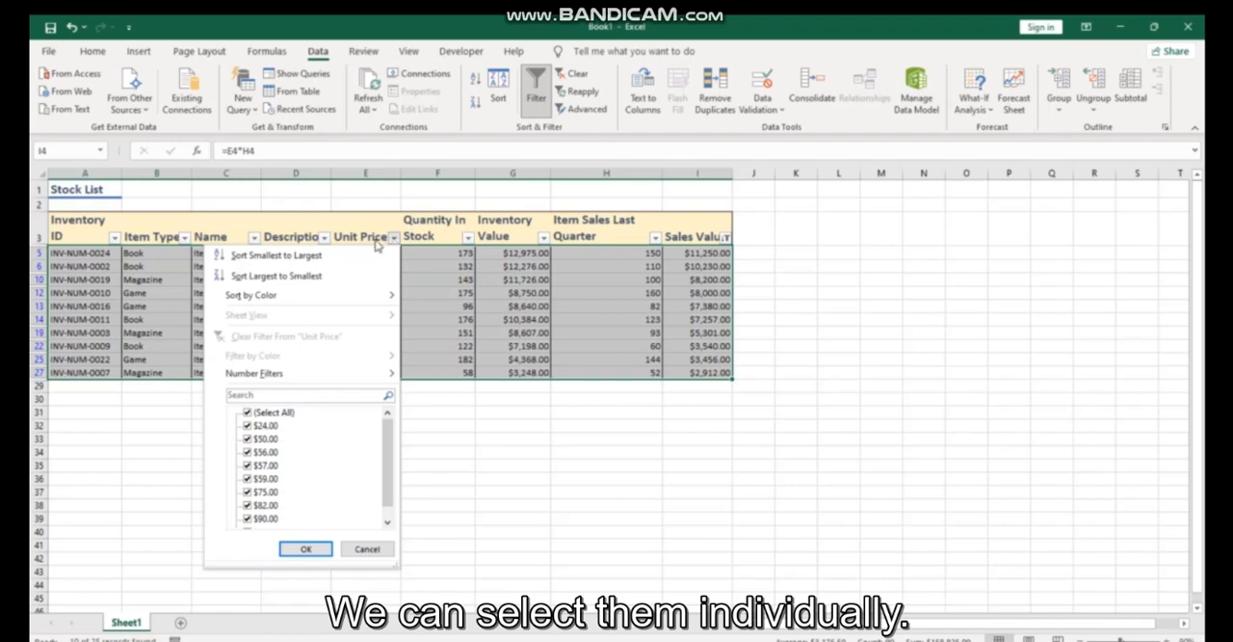
click(247, 412)
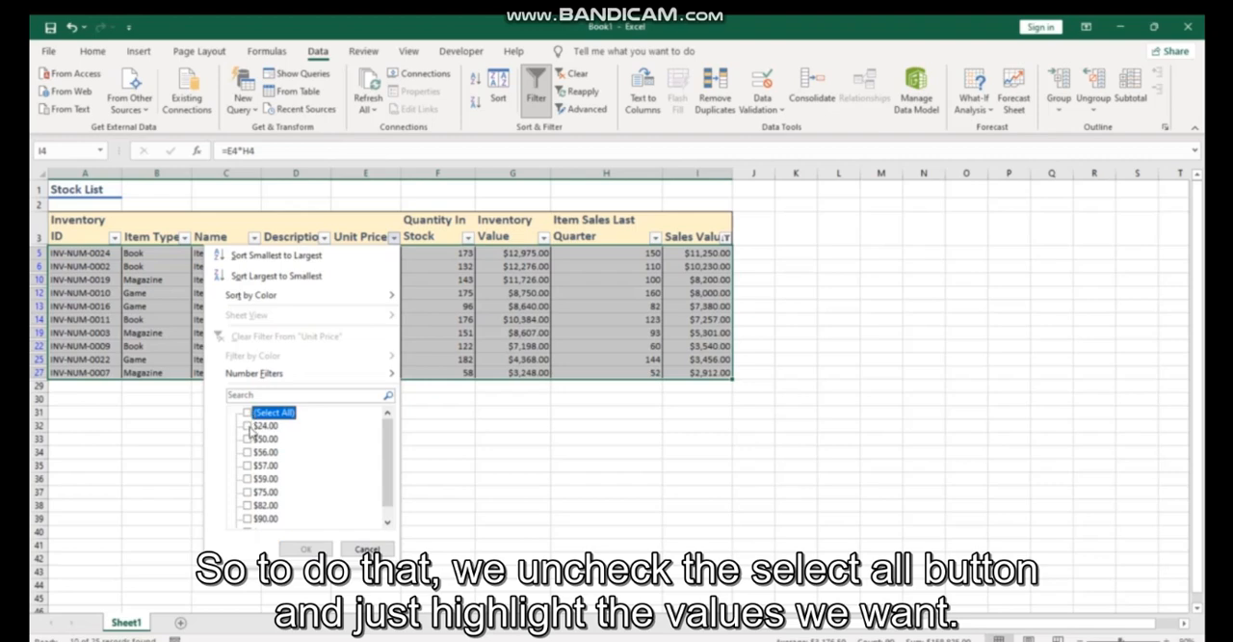
click(247, 426)
click(247, 440)
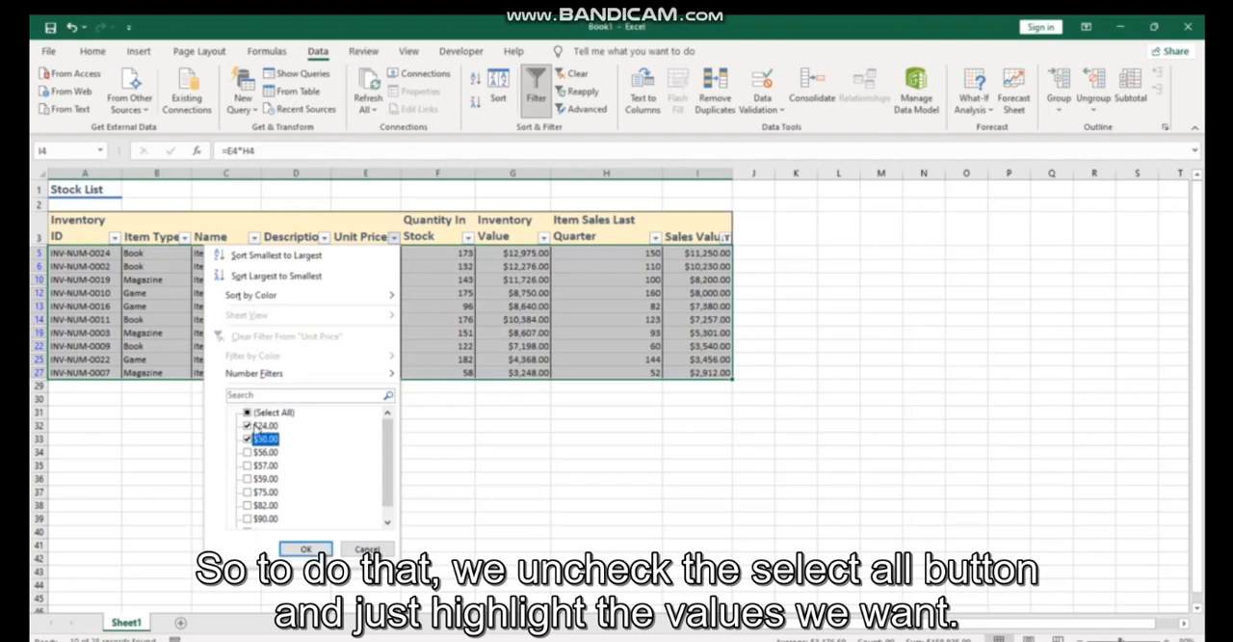
click(305, 550)
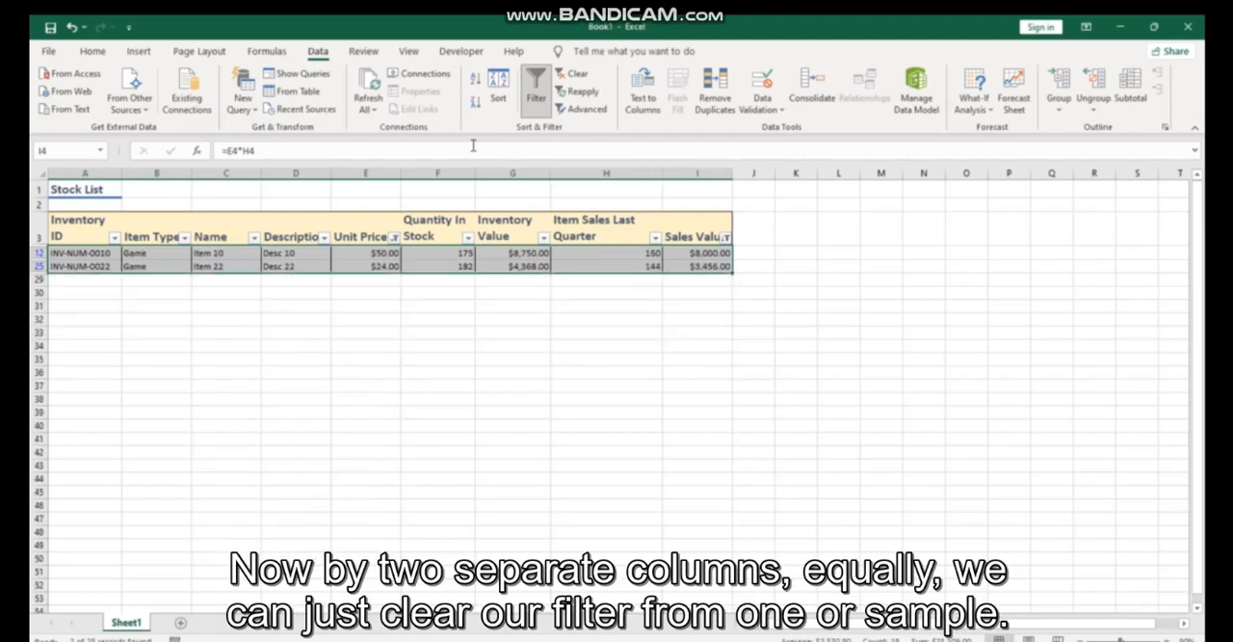
- Clear all filters from the stock table at once
click(394, 237)
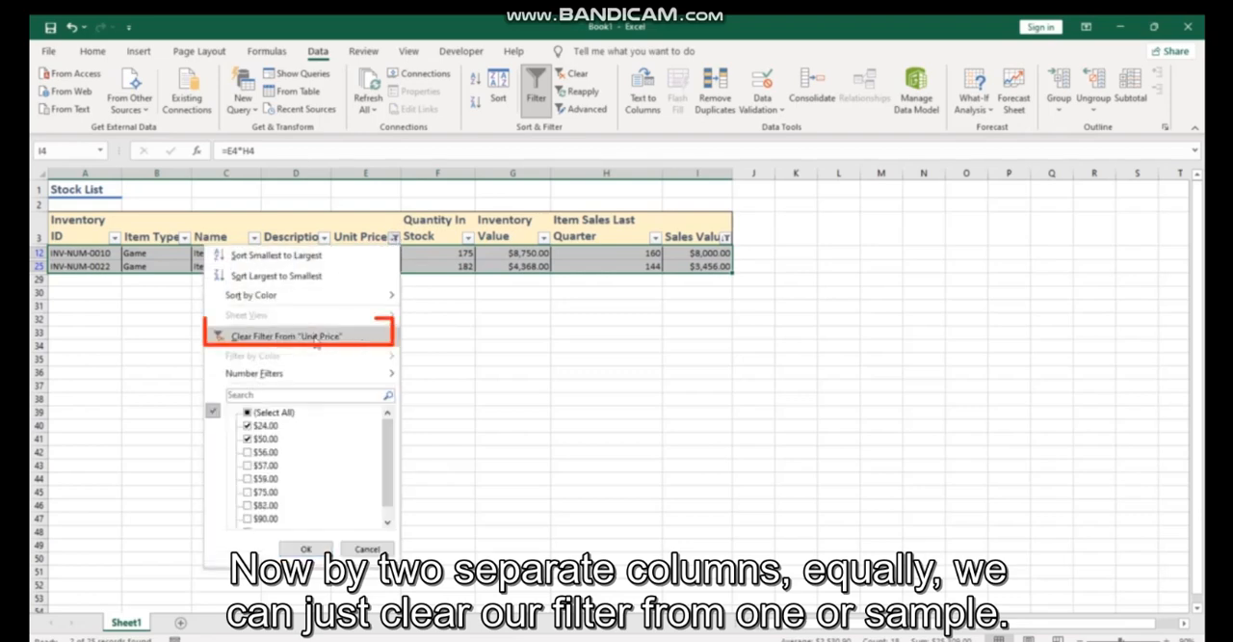
click(580, 79)
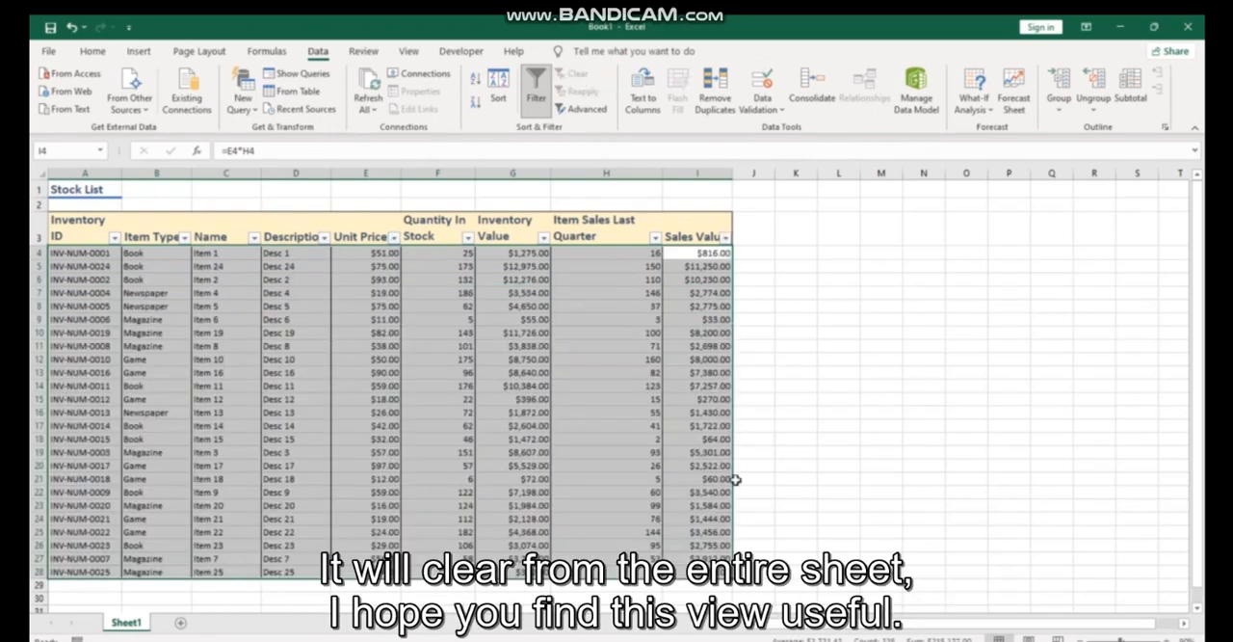